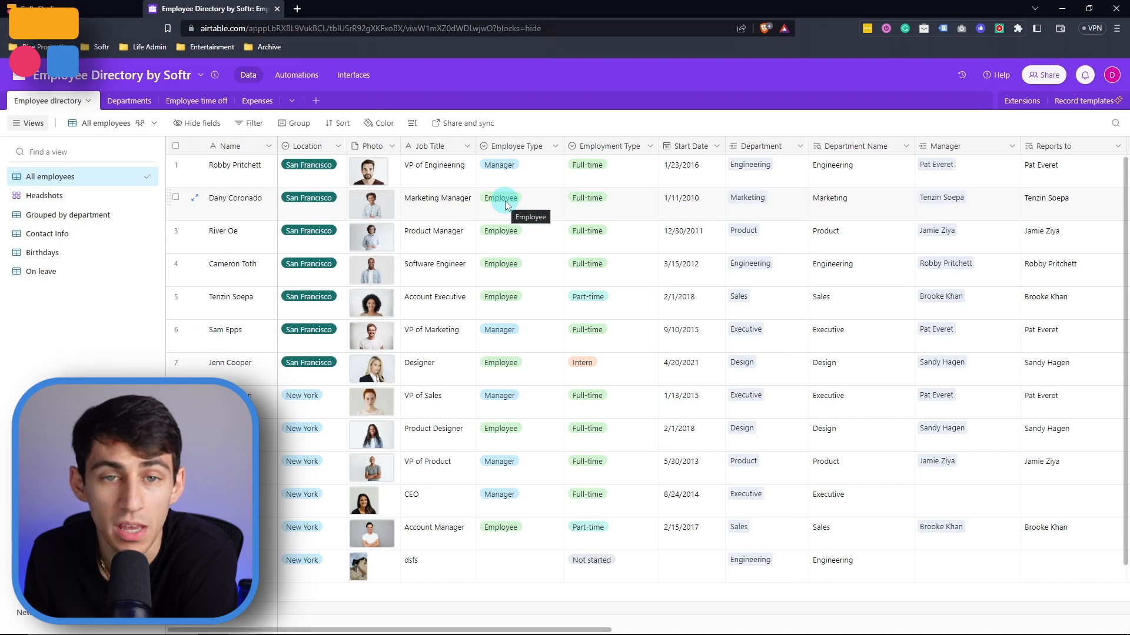
Step: Switch to Softr Studio and create the application with the Employee Directory by Softr base
{"action": "key", "text": "ctrl+shift+Tab"}
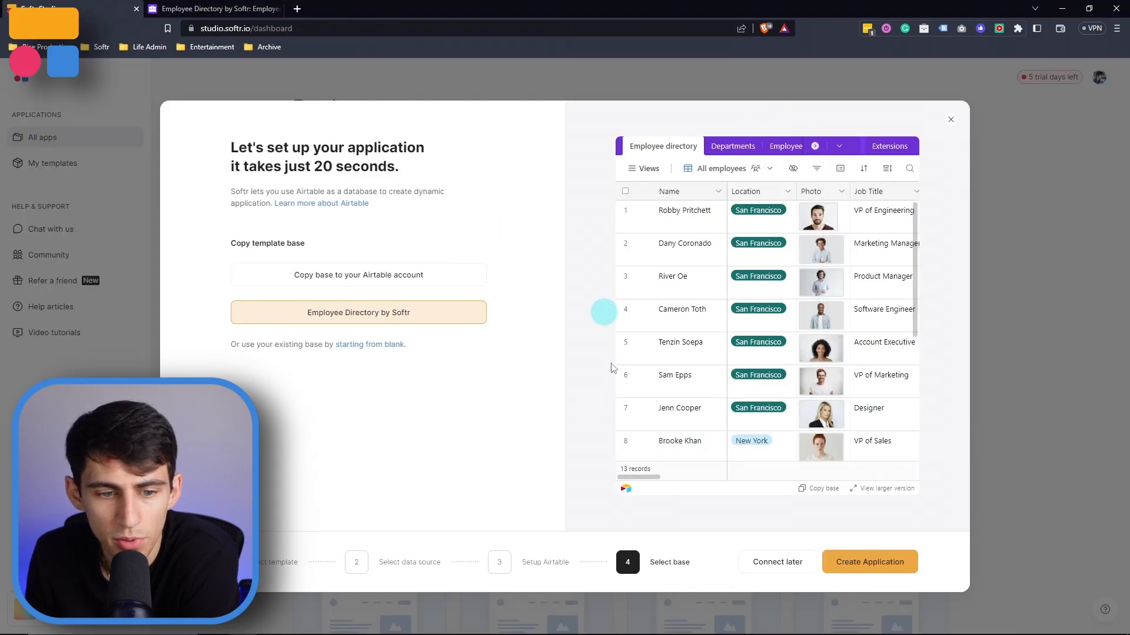
{"action": "left_click", "coordinate": [886, 563]}
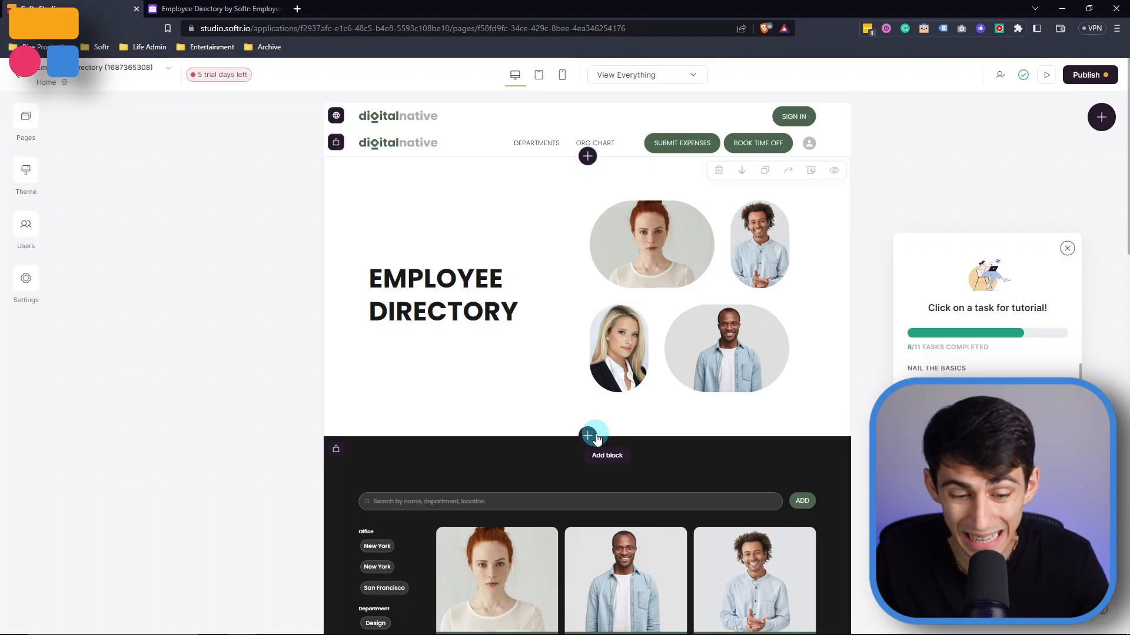
Step: Open the application's Sign-in page for editing and dismiss the task tutorial checklist
{"action": "left_click", "coordinate": [23, 118]}
{"action": "scroll", "coordinate": [163, 353], "scroll_direction": "down", "scroll_amount": 2}
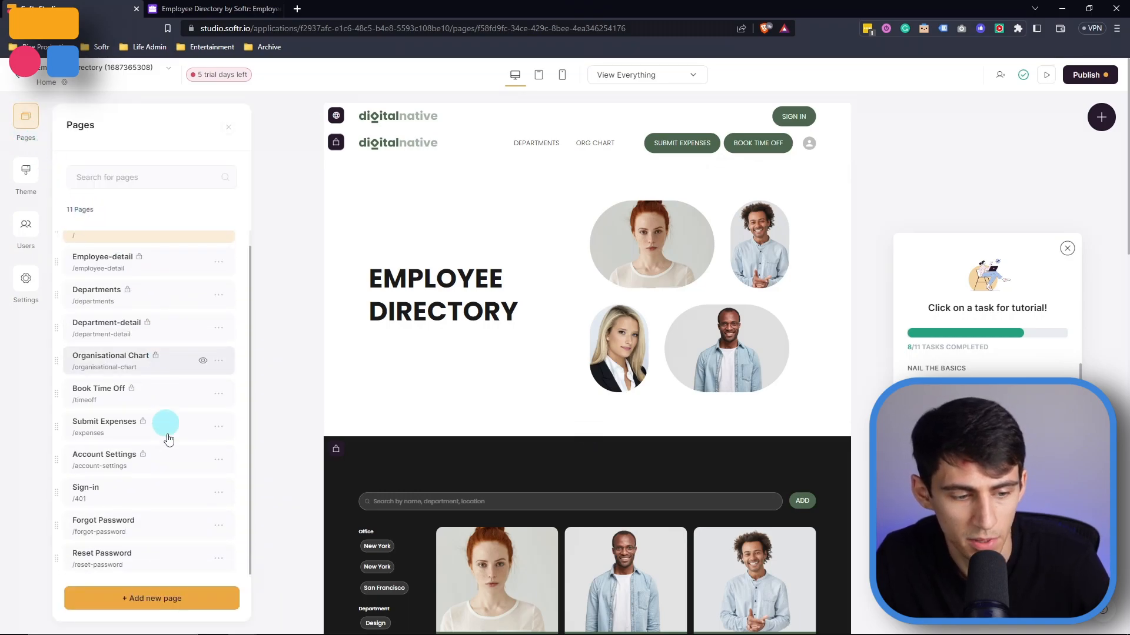
{"action": "left_click", "coordinate": [136, 492]}
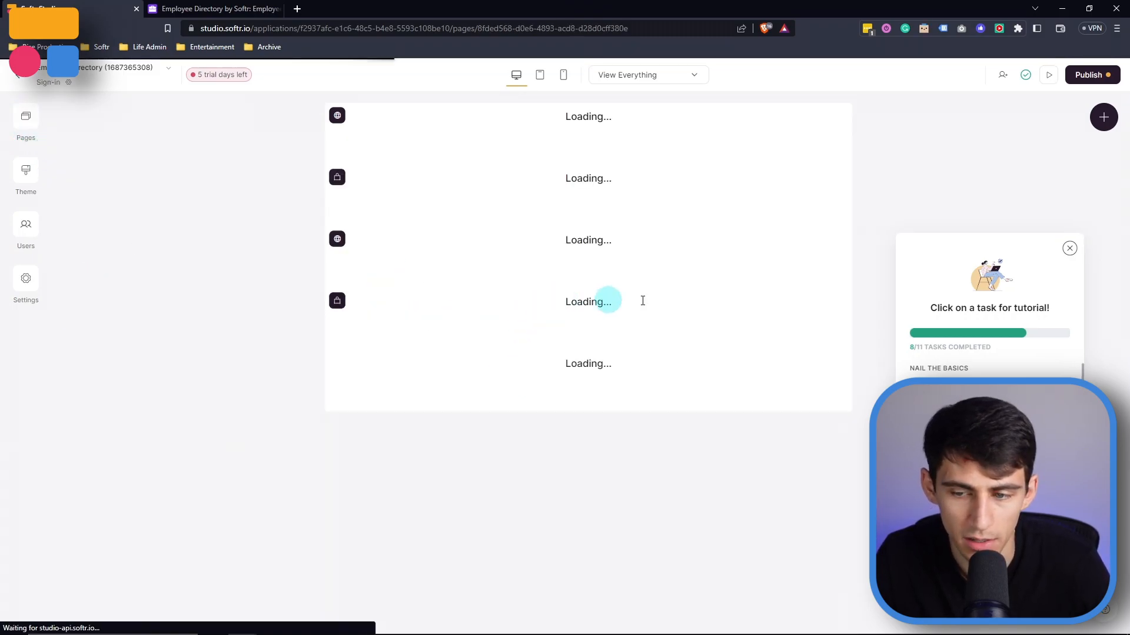
{"action": "left_click", "coordinate": [1069, 250]}
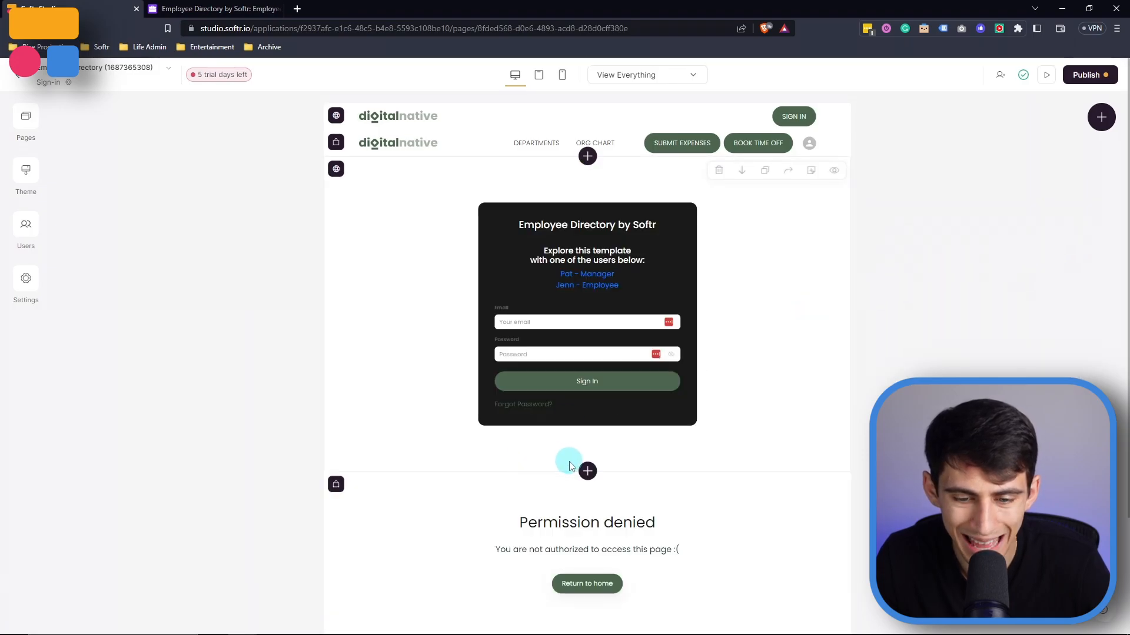
Step: Search the blocks for "sign" and add a Sign up with side image block between the sign-in form and the Permission denied block
{"action": "left_click", "coordinate": [587, 471]}
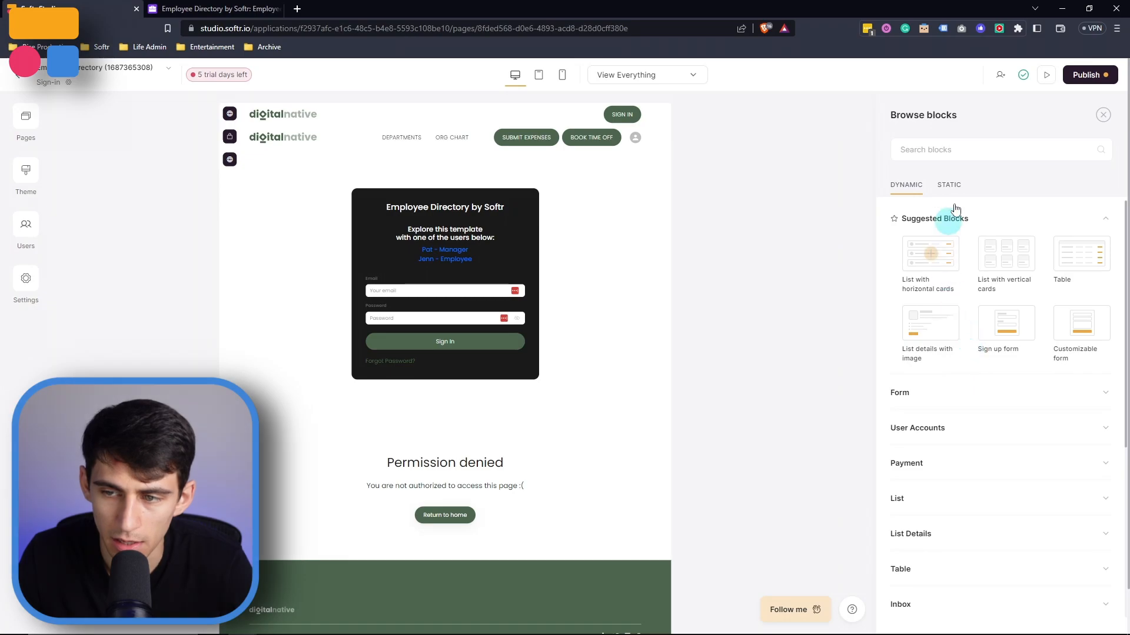
{"action": "left_click", "coordinate": [965, 151]}
{"action": "type", "text": "sign"}
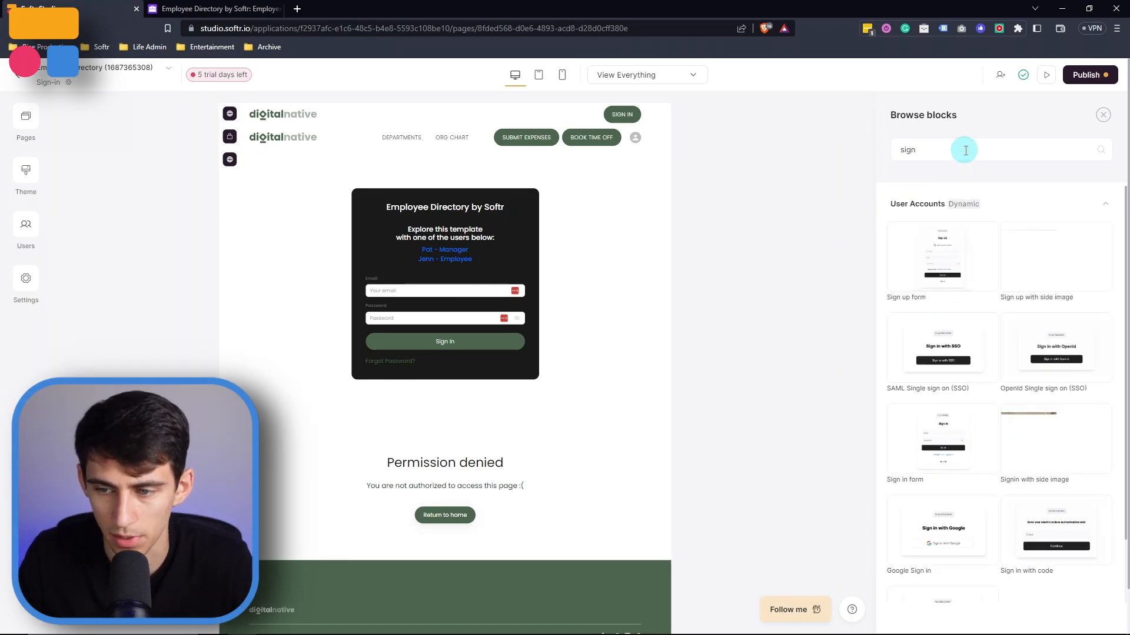
{"action": "mouse_move", "coordinate": [932, 247]}
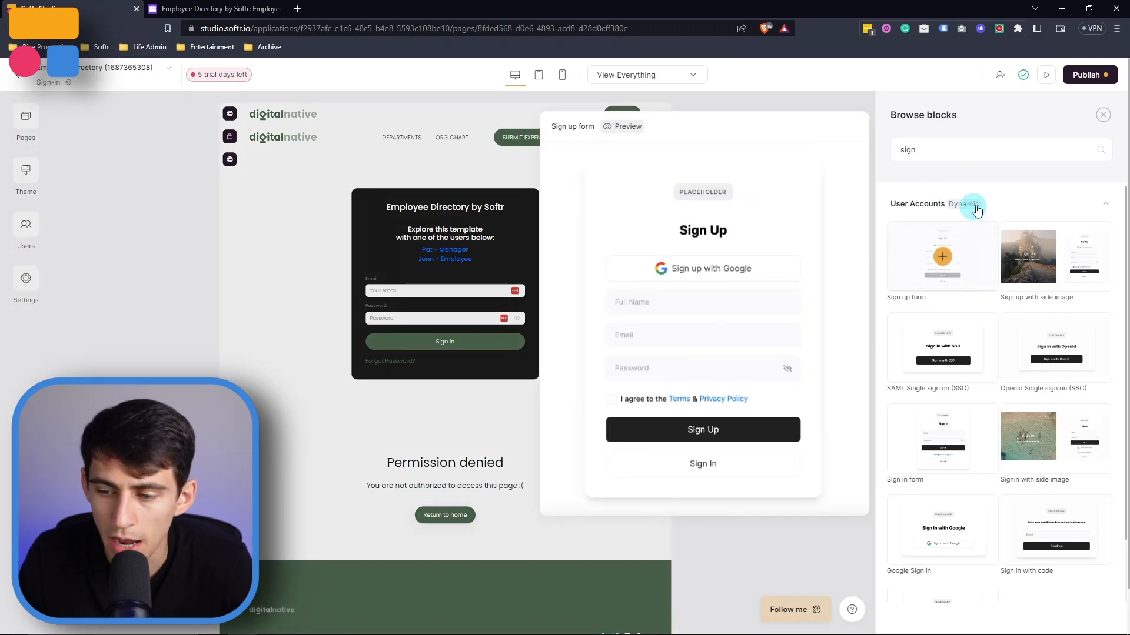
{"action": "mouse_move", "coordinate": [1034, 253]}
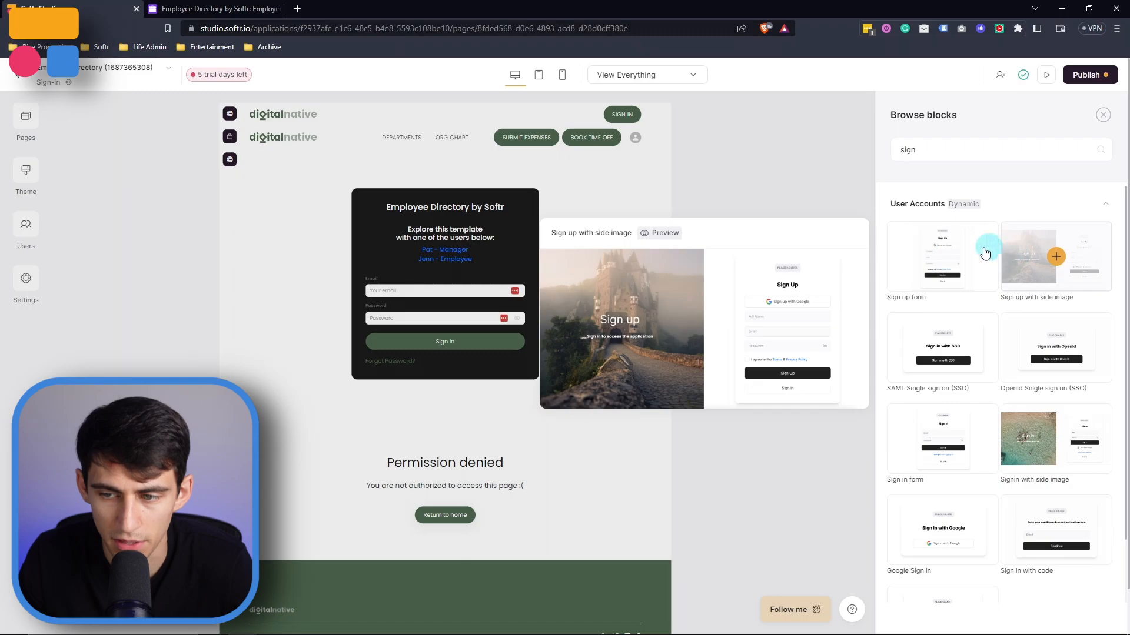
{"action": "mouse_move", "coordinate": [965, 254]}
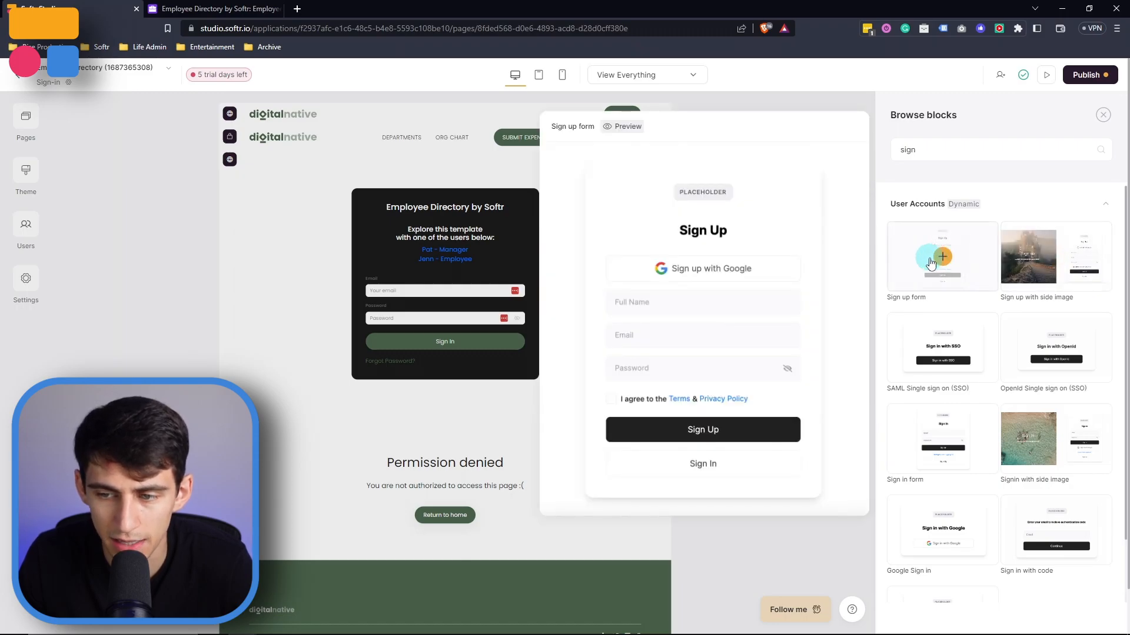
{"action": "left_click", "coordinate": [1053, 256]}
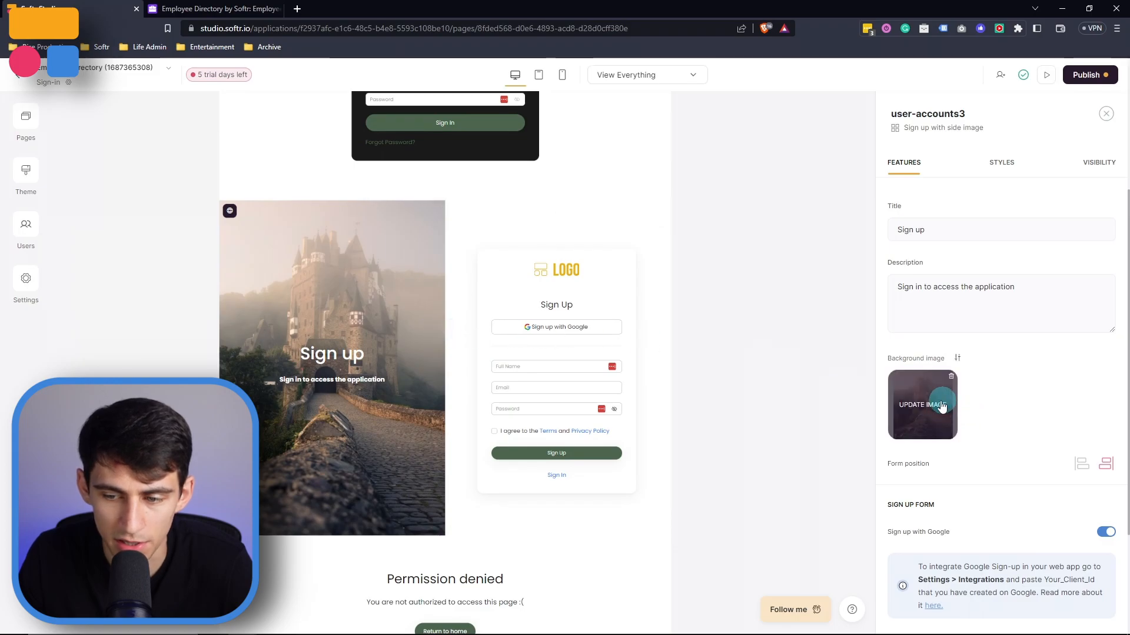
Step: Try the megaphone-and-lightbulb asset as the side-image sign-up block's background, and delete the block
{"action": "mouse_move", "coordinate": [895, 416]}
{"action": "left_click", "coordinate": [940, 383]}
{"action": "left_click", "coordinate": [334, 399]}
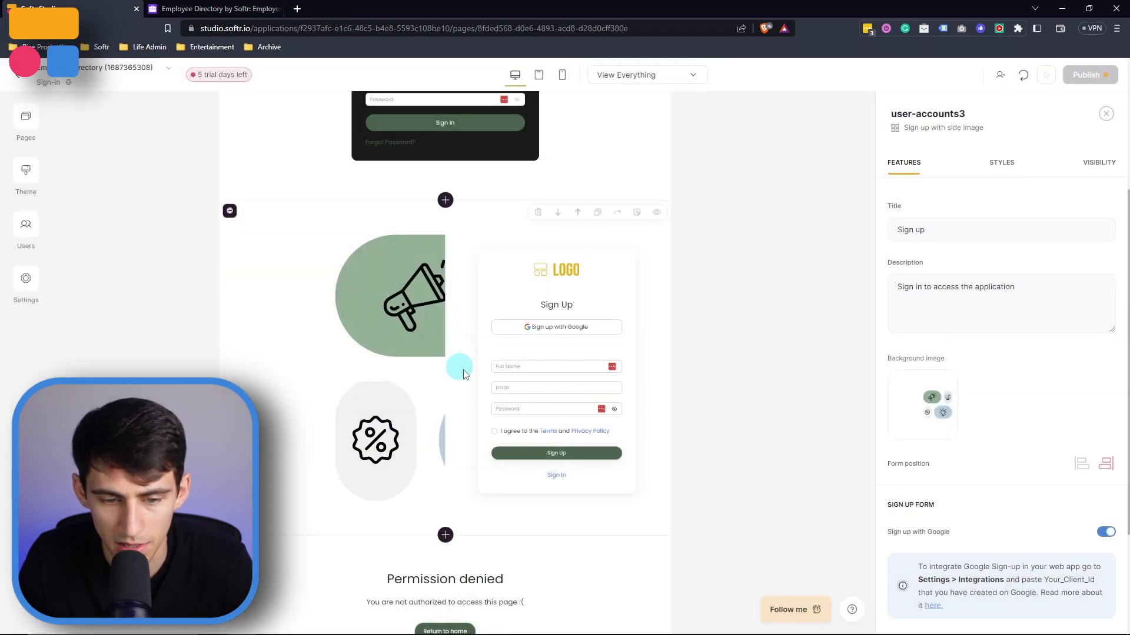
{"action": "left_click", "coordinate": [537, 210]}
{"action": "left_click", "coordinate": [670, 372]}
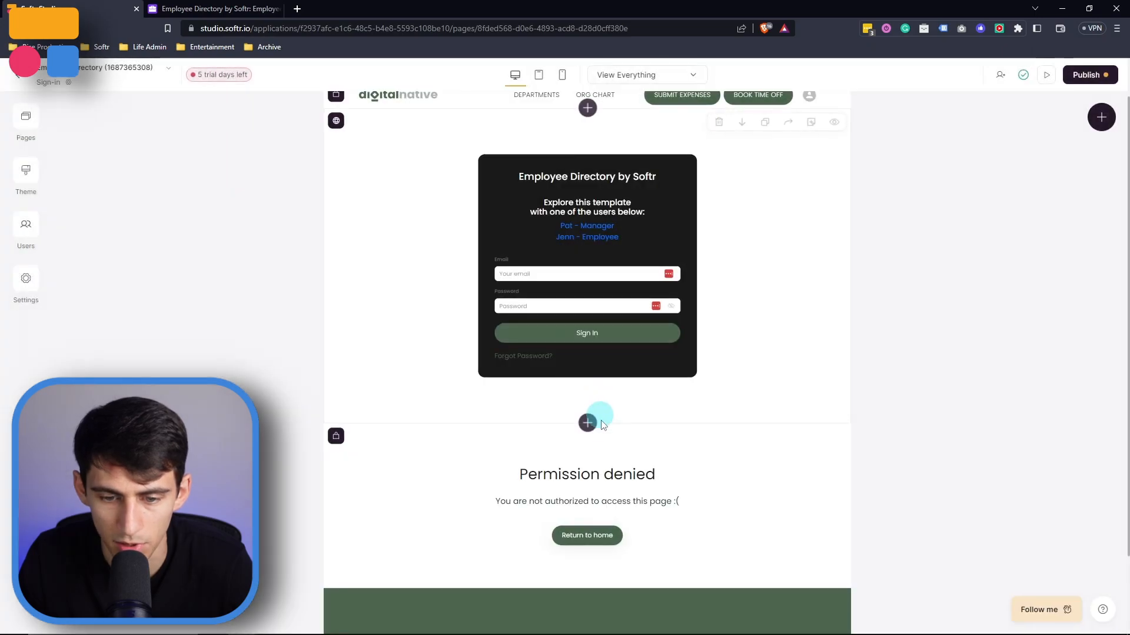
Step: Search the blocks for "sign up" and add a Sign up form block directly below the sign-in form
{"action": "left_click", "coordinate": [587, 422]}
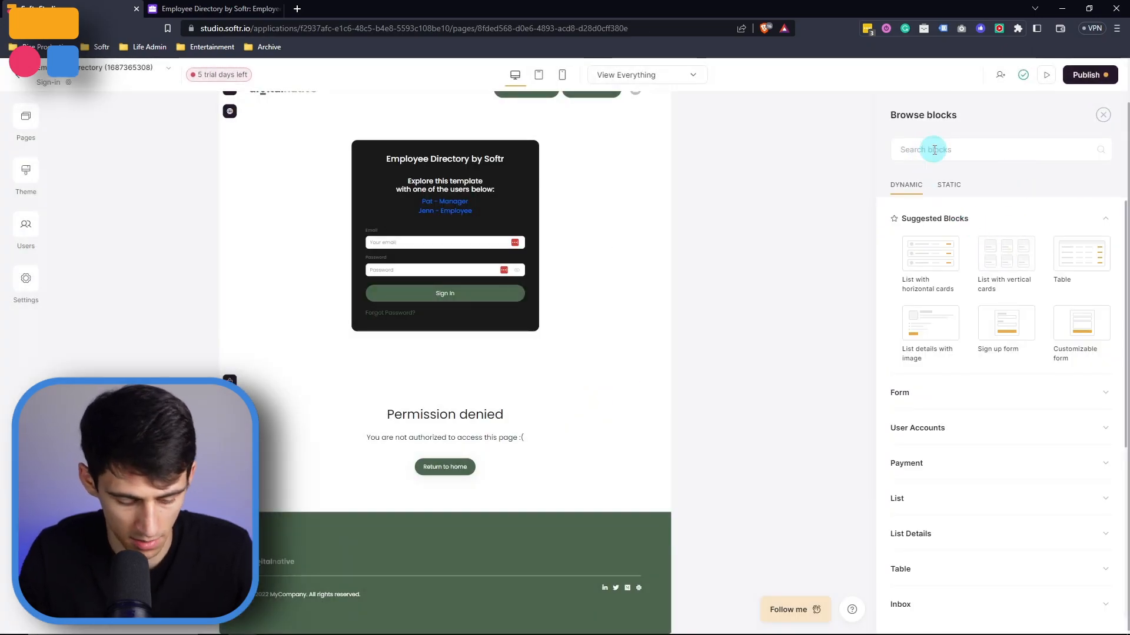
{"action": "type", "text": "sign up"}
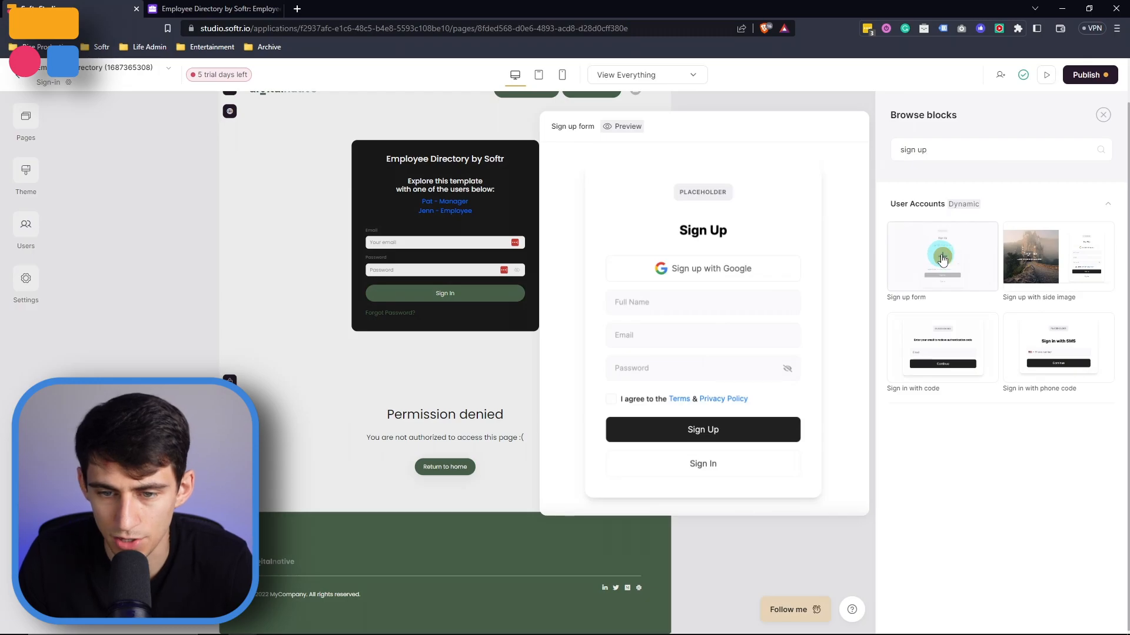
{"action": "left_click", "coordinate": [915, 242]}
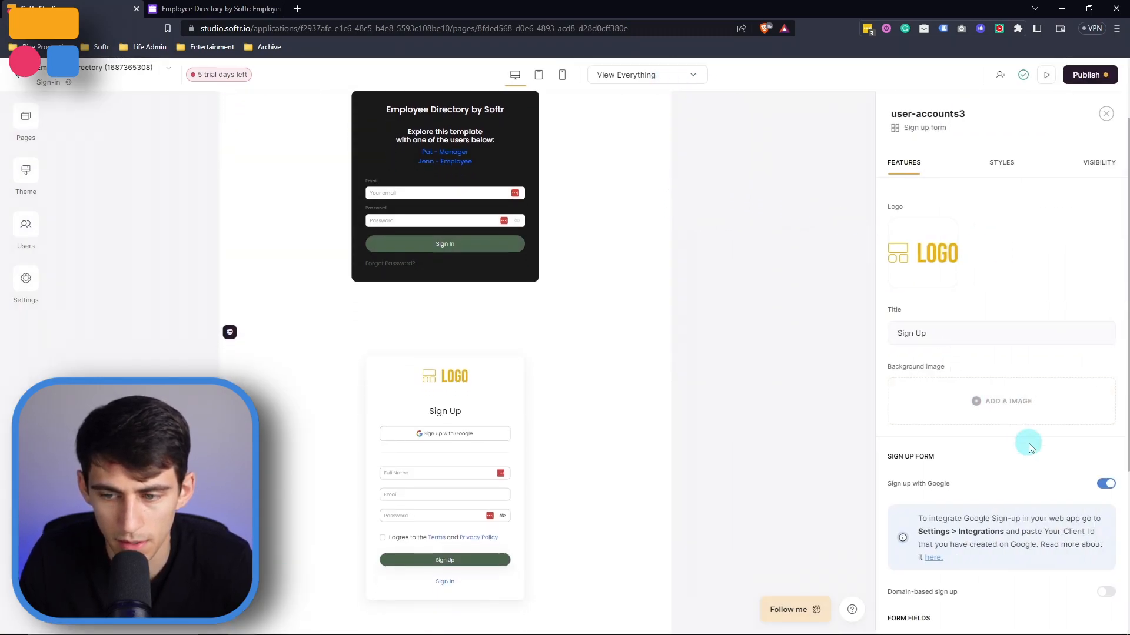
Step: Set the sign-up form's background to the megaphone-and-lightbulb asset and its logo to the green diamond asset
{"action": "left_click", "coordinate": [992, 402]}
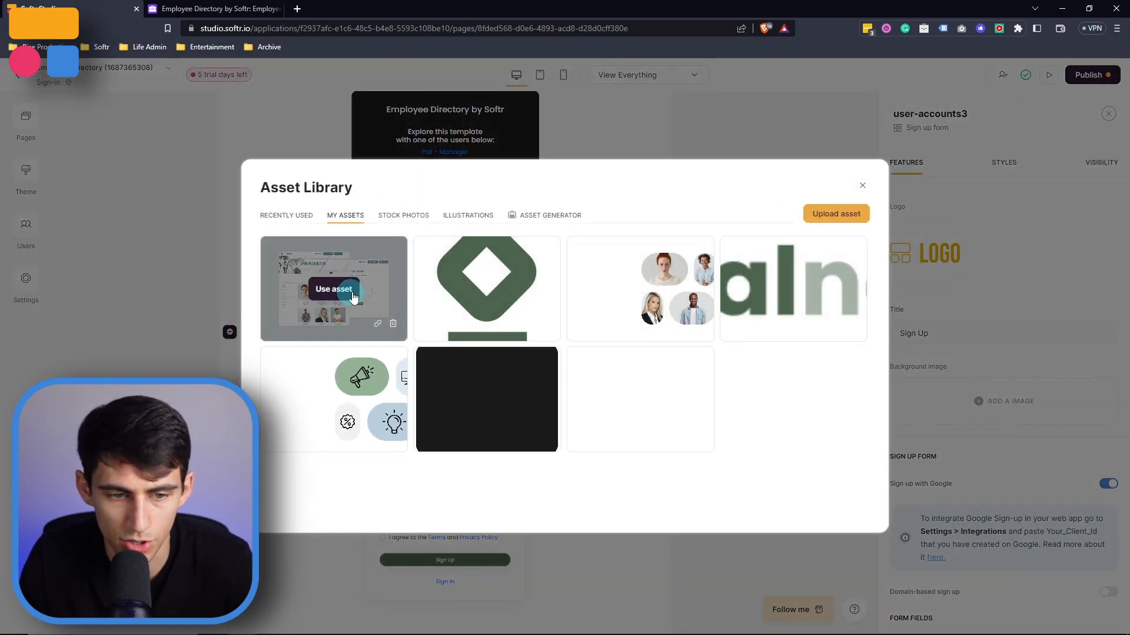
{"action": "left_click", "coordinate": [349, 398]}
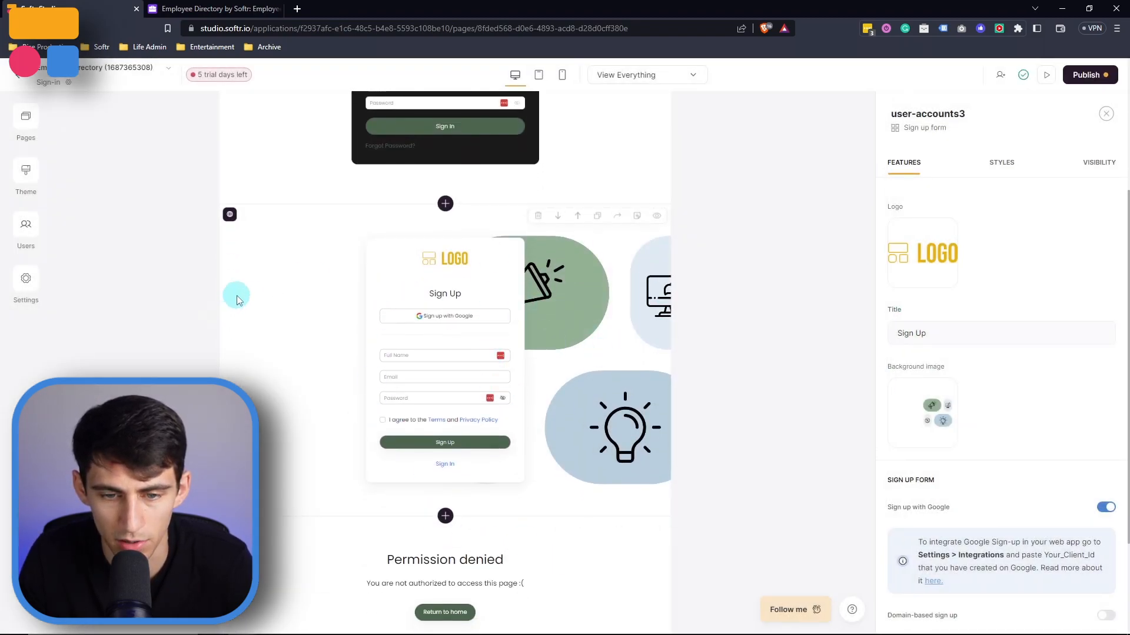
{"action": "mouse_move", "coordinate": [938, 237]}
{"action": "left_click", "coordinate": [931, 257]}
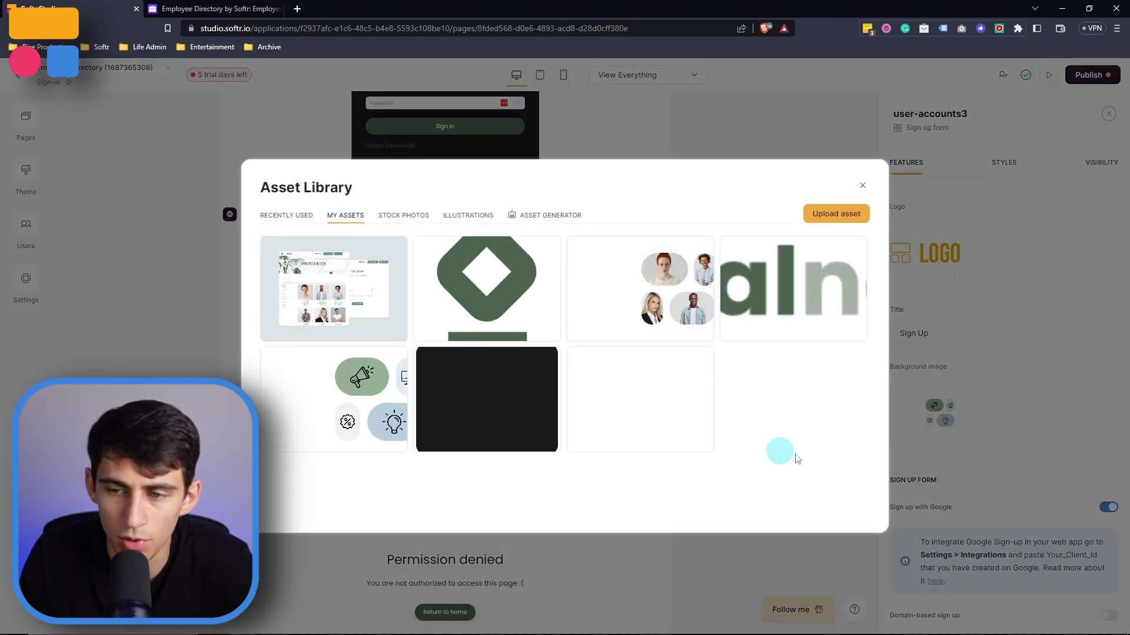
{"action": "left_click", "coordinate": [488, 290]}
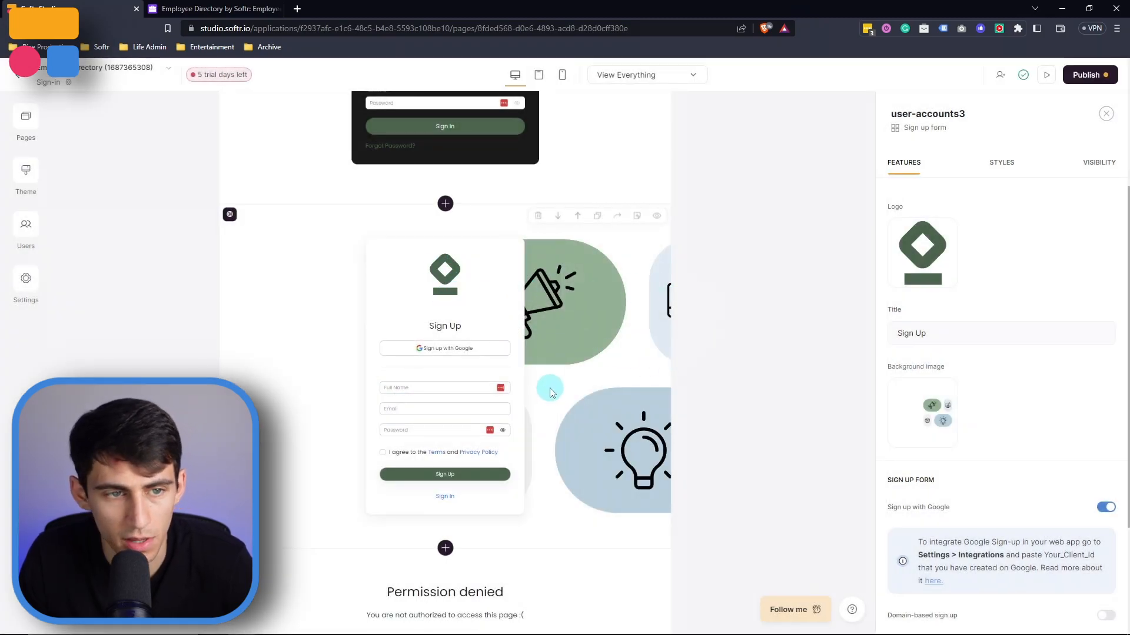
Step: Try switching the sign-up form's Sign up with Google option off and on again
{"action": "scroll", "coordinate": [545, 384], "scroll_direction": "down", "scroll_amount": 1}
{"action": "scroll", "coordinate": [936, 253], "scroll_direction": "down", "scroll_amount": 2}
{"action": "scroll", "coordinate": [719, 368], "scroll_direction": "up", "scroll_amount": 1}
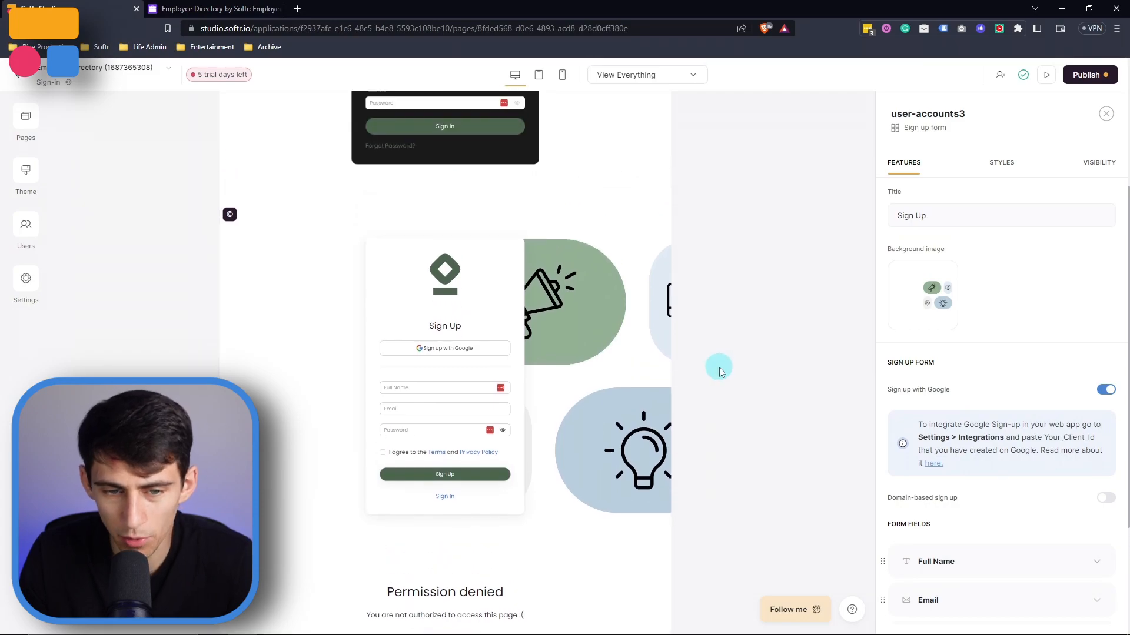
{"action": "scroll", "coordinate": [1055, 428], "scroll_direction": "down", "scroll_amount": 1}
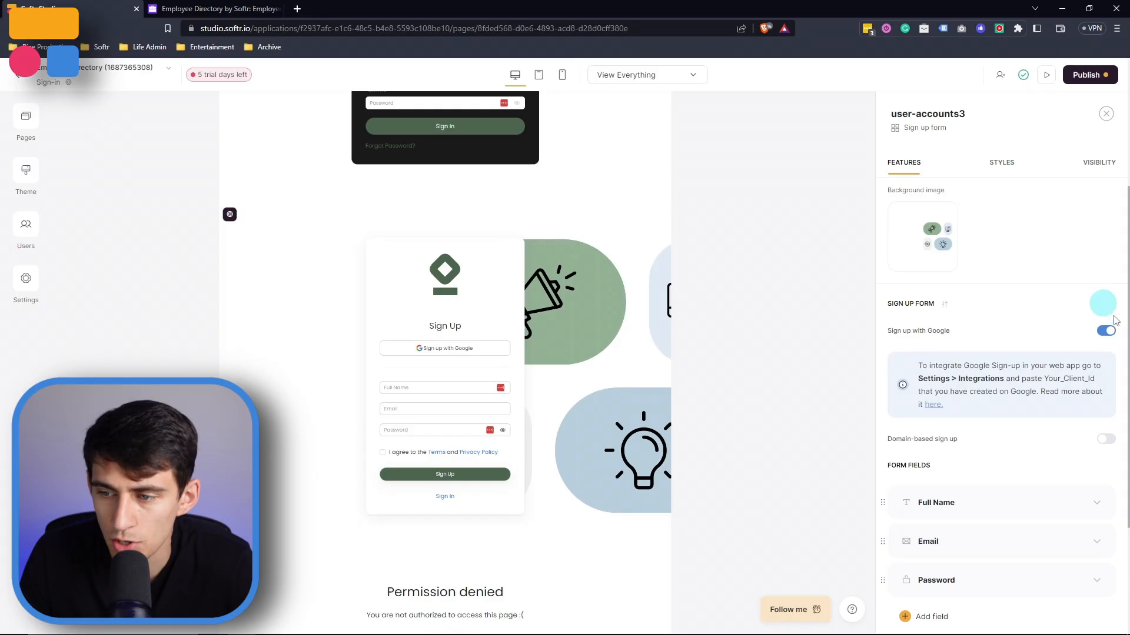
{"action": "left_click", "coordinate": [1106, 332]}
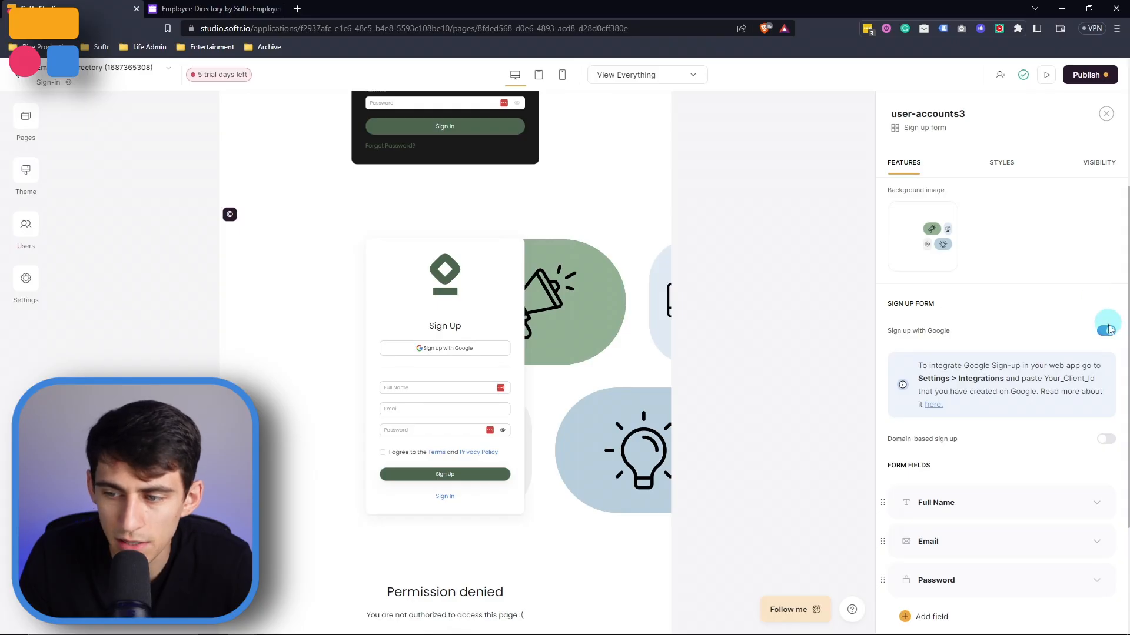
{"action": "left_click", "coordinate": [1106, 331]}
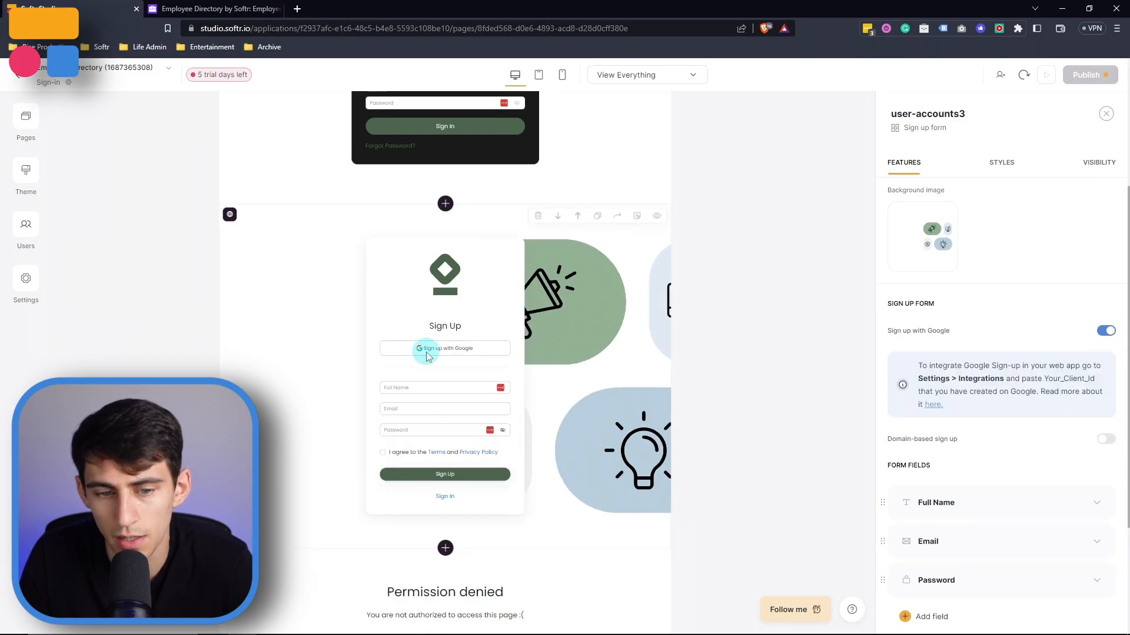
Step: Examine the Google Sign In integration's client ID and secret fields and the linked Google guide on getting a client ID
{"action": "left_click", "coordinate": [25, 278]}
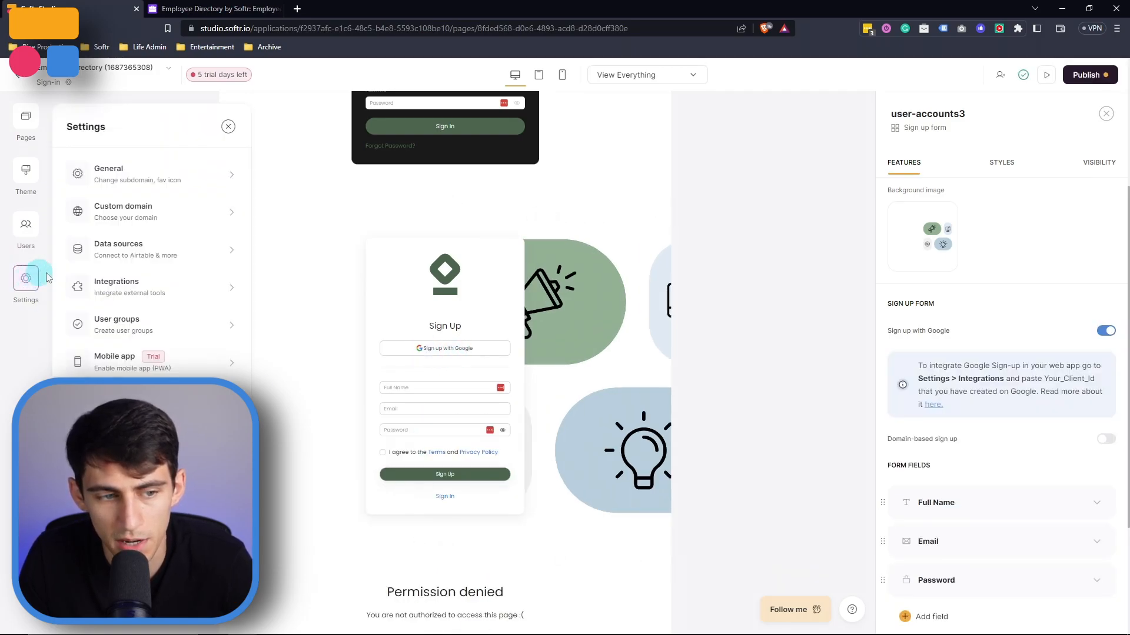
{"action": "left_click", "coordinate": [154, 288]}
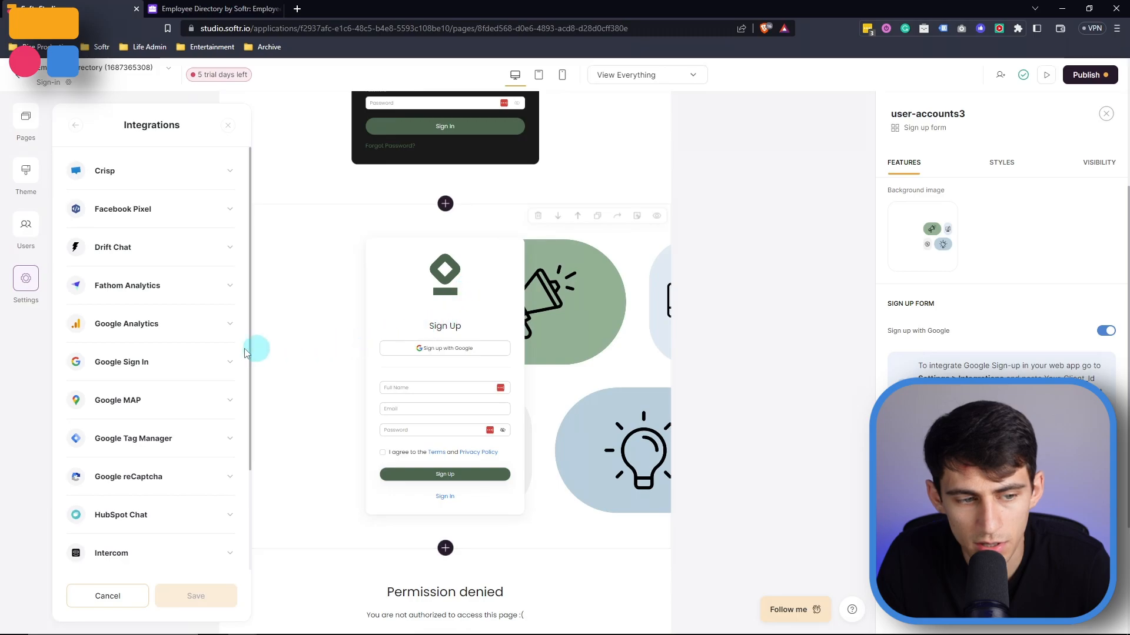
{"action": "left_click", "coordinate": [158, 364]}
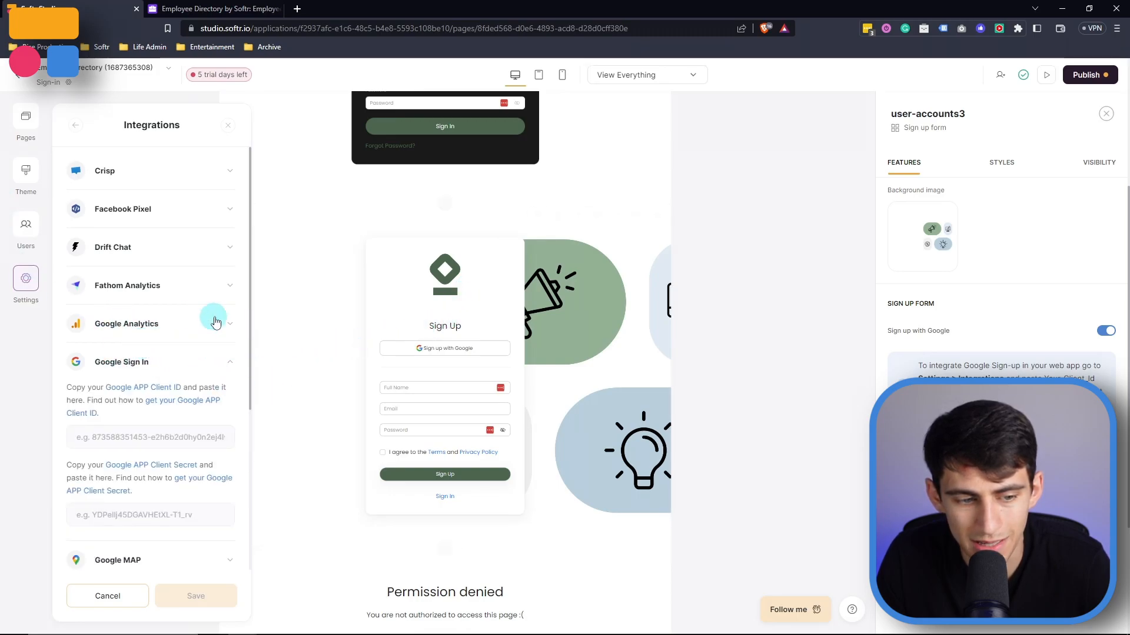
{"action": "scroll", "coordinate": [151, 371], "scroll_direction": "down", "scroll_amount": 2}
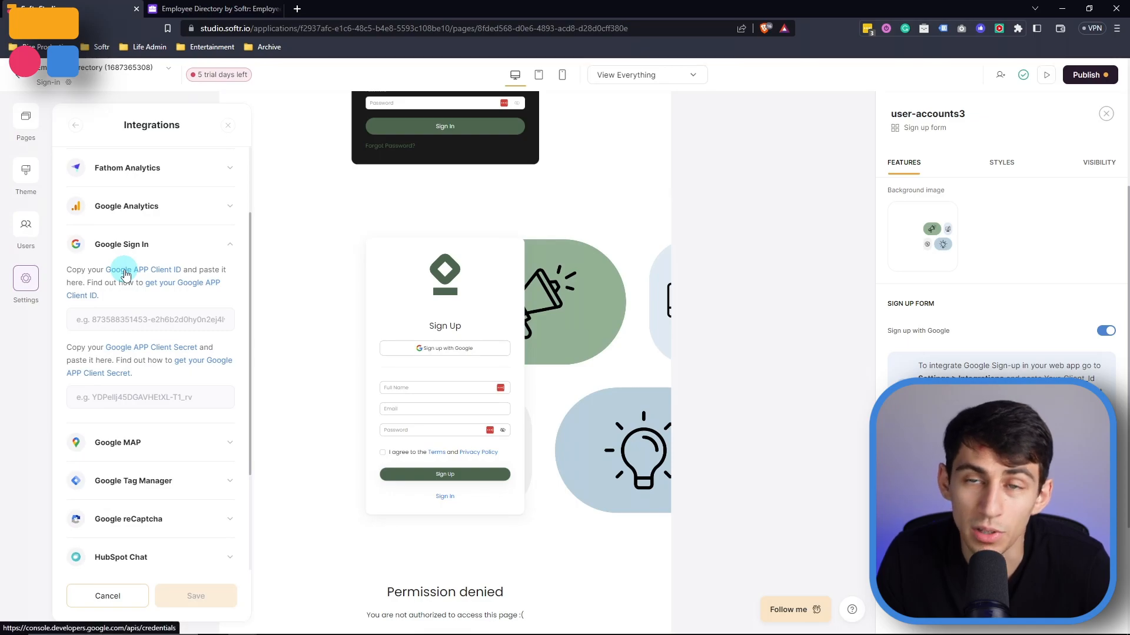
{"action": "left_click", "coordinate": [156, 284]}
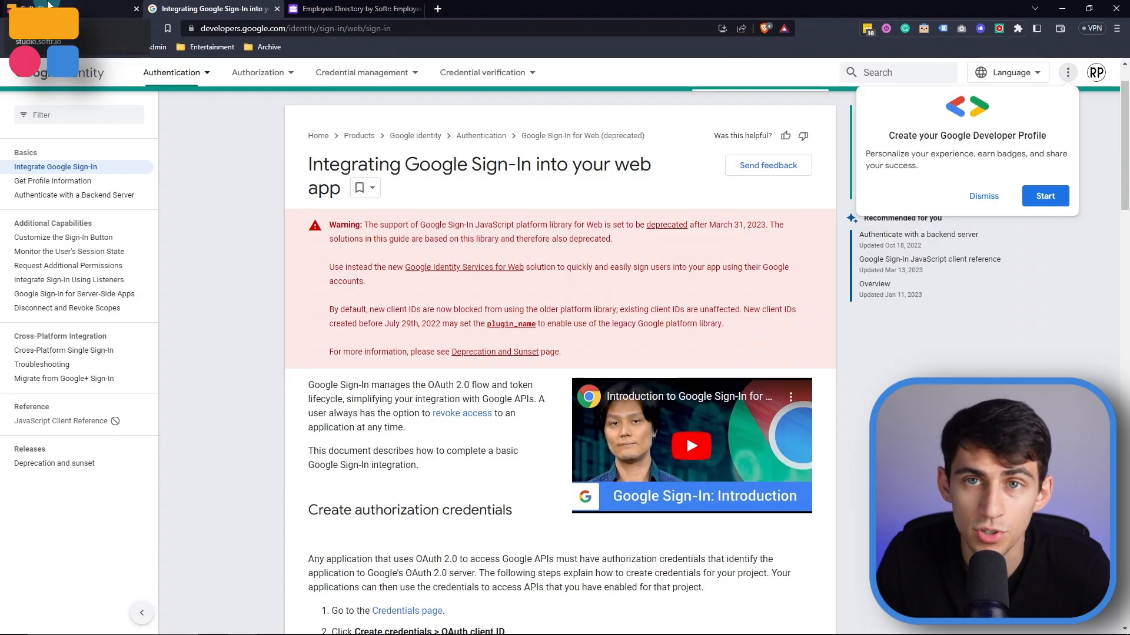
{"action": "left_click", "coordinate": [48, 5]}
{"action": "left_click", "coordinate": [132, 320]}
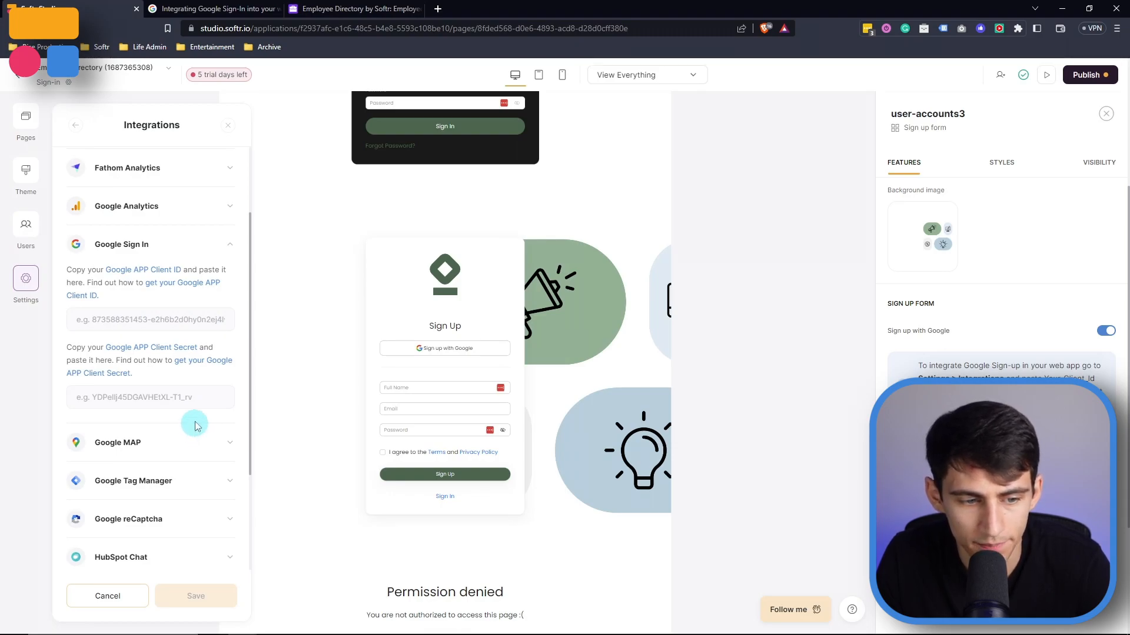
Step: Disable Sign up with Google, enable domain-based sign up, and add softr.io as an allowed domain
{"action": "left_click", "coordinate": [1105, 331]}
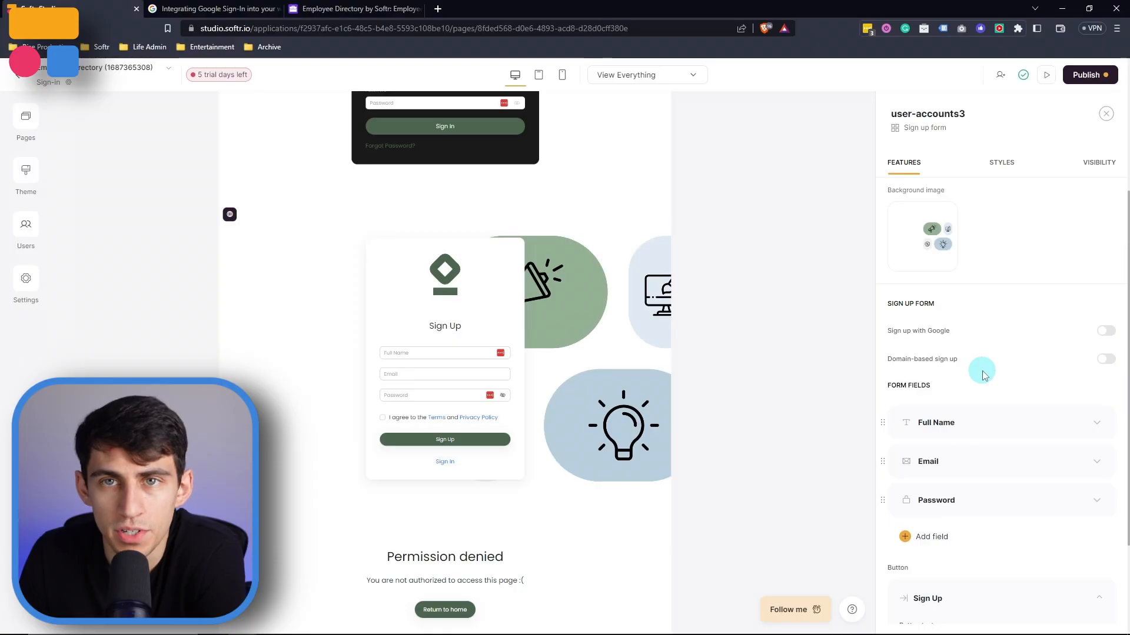
{"action": "left_click", "coordinate": [1106, 359]}
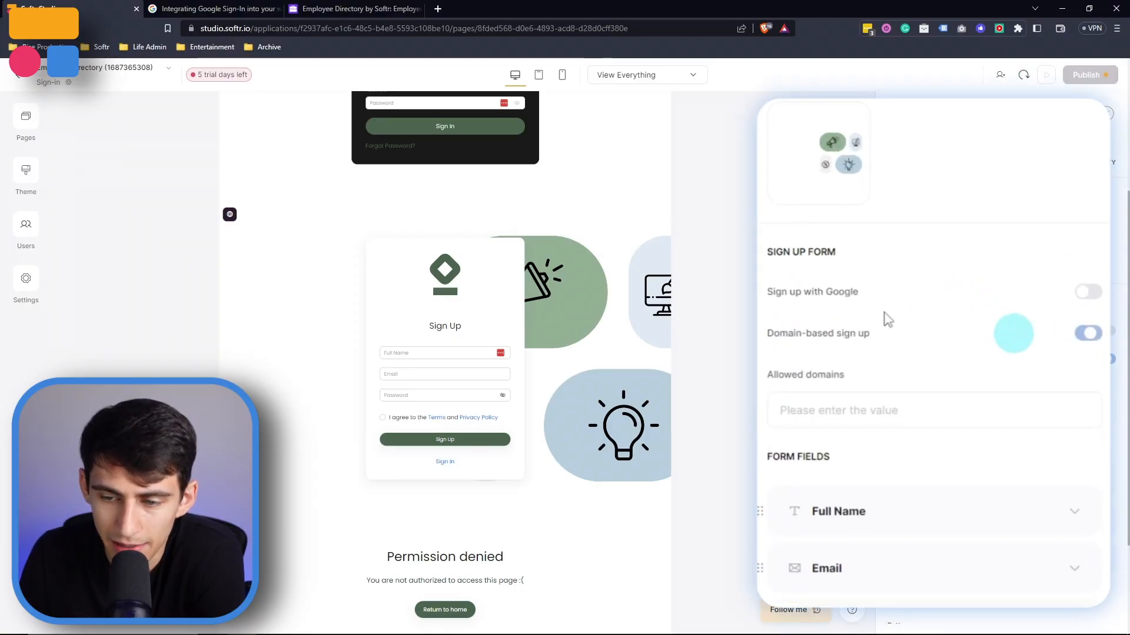
{"action": "left_click", "coordinate": [942, 421]}
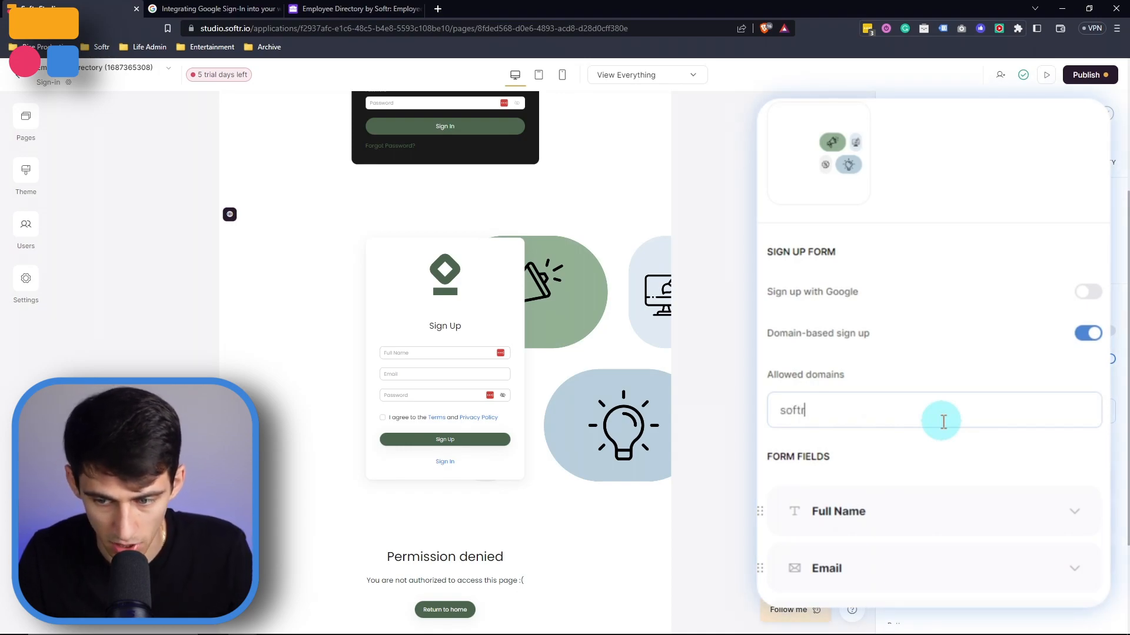
{"action": "type", "text": "softr.io"}
{"action": "key", "text": "Return"}
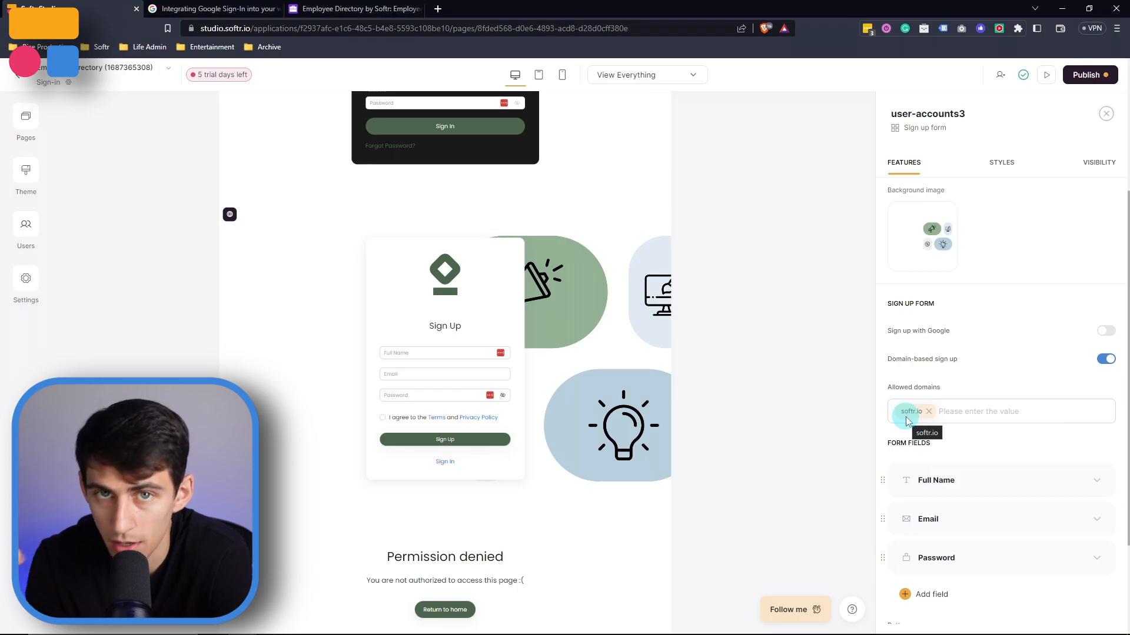
{"action": "scroll", "coordinate": [906, 421], "scroll_direction": "down", "scroll_amount": 2}
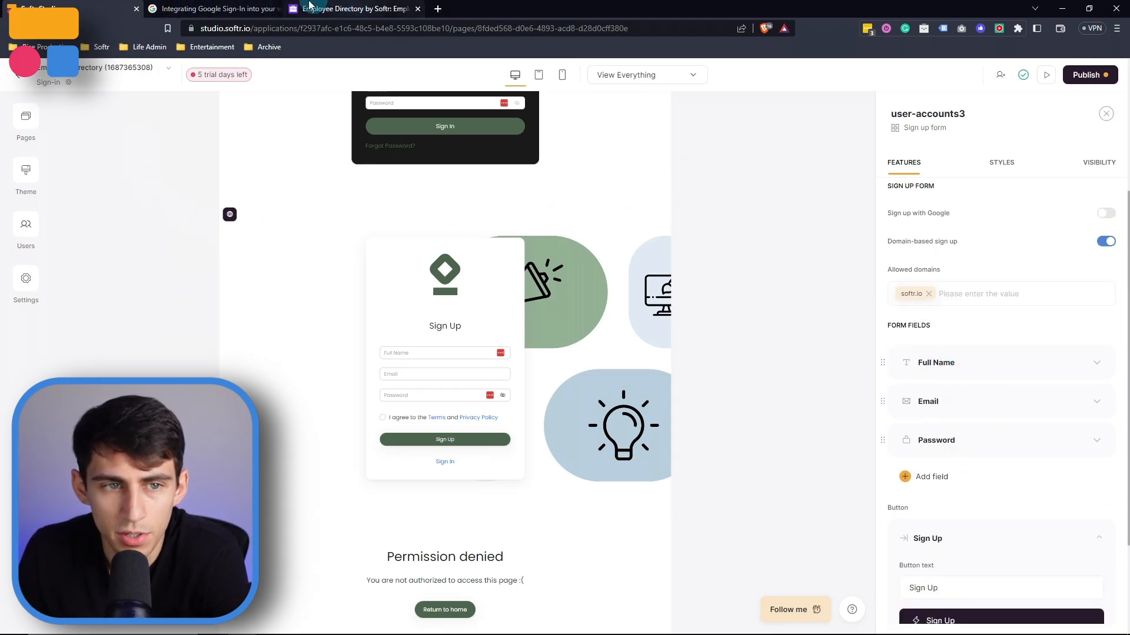
Step: Set the placeholder of the sign-up form's Full Name field to "What's Your Name?"
{"action": "left_click_drag", "start_coordinate": [329, 8], "coordinate": [194, 9]}
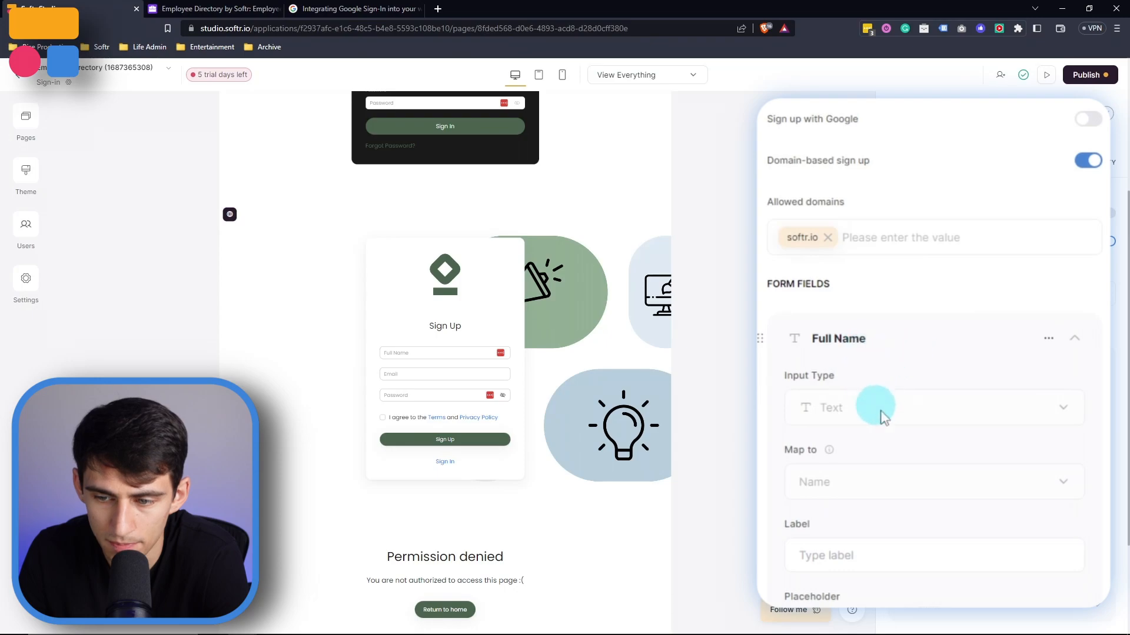
{"action": "mouse_move", "coordinate": [830, 452]}
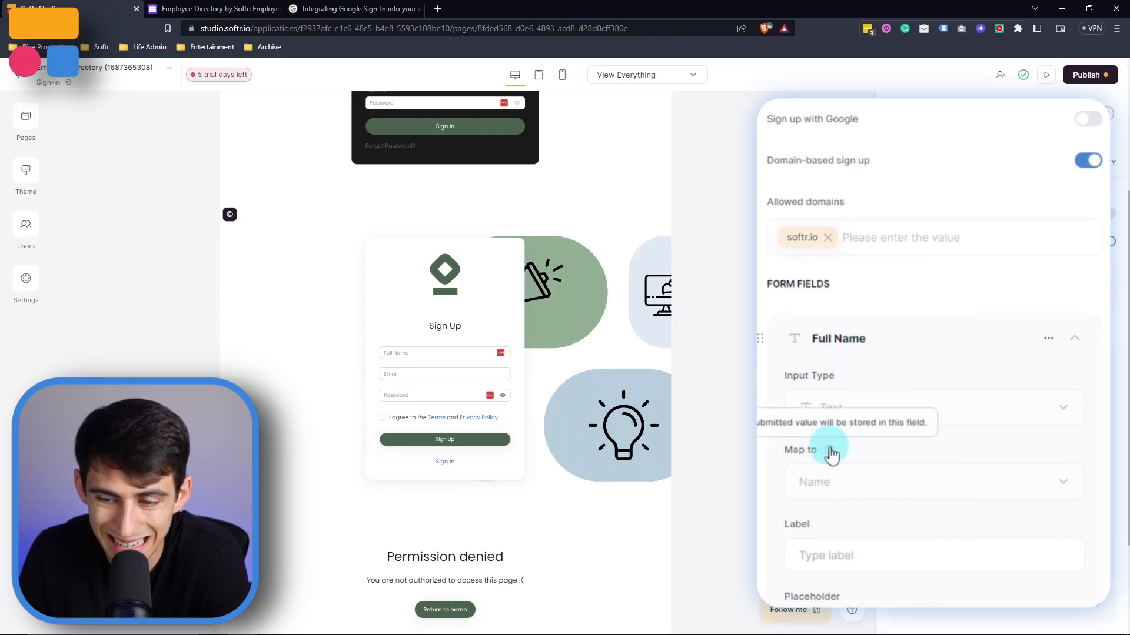
{"action": "scroll", "coordinate": [862, 518], "scroll_direction": "down", "scroll_amount": 2}
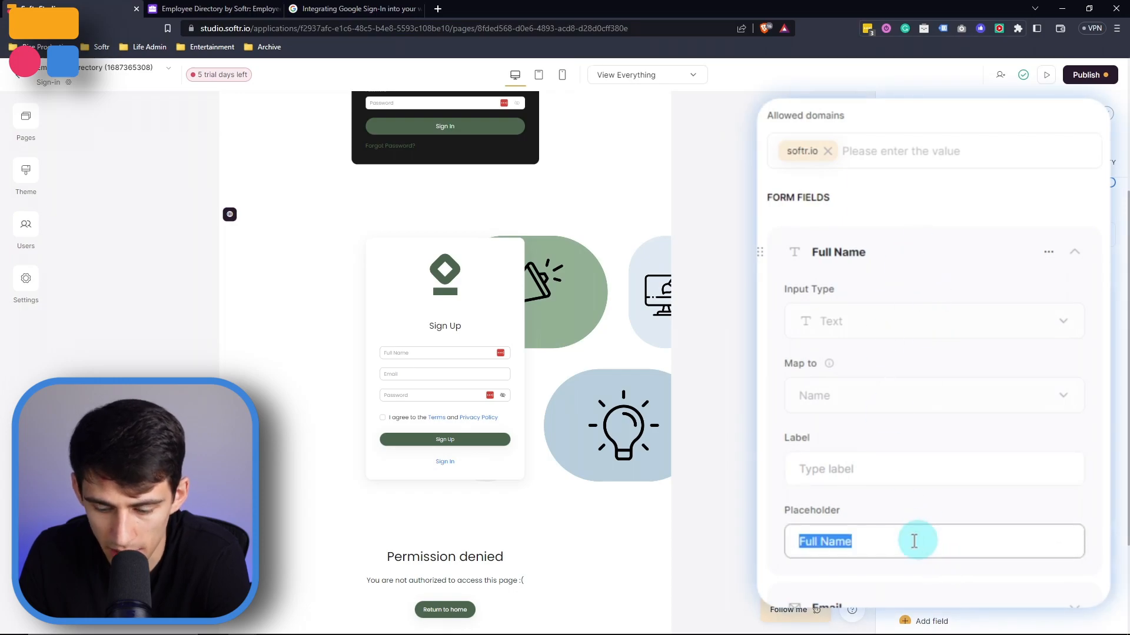
{"action": "key", "text": "BackSpace"}
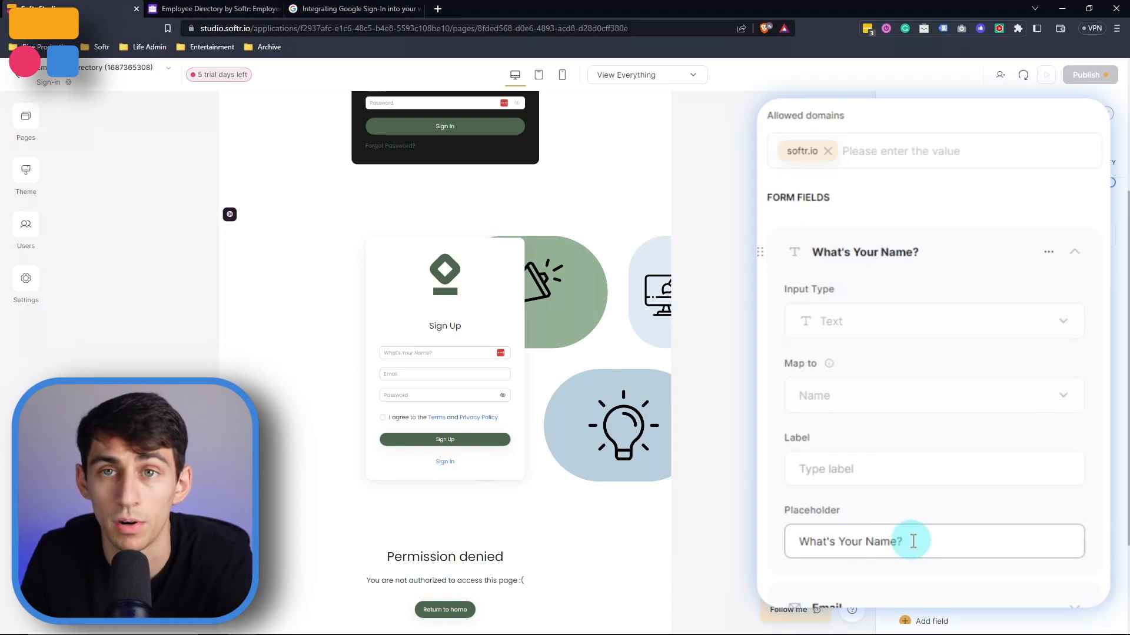
Step: Set the placeholder of the sign-up form's Email field to "What's Your Email?"
{"action": "scroll", "coordinate": [893, 492], "scroll_direction": "down", "scroll_amount": 3}
{"action": "left_click", "coordinate": [865, 432]}
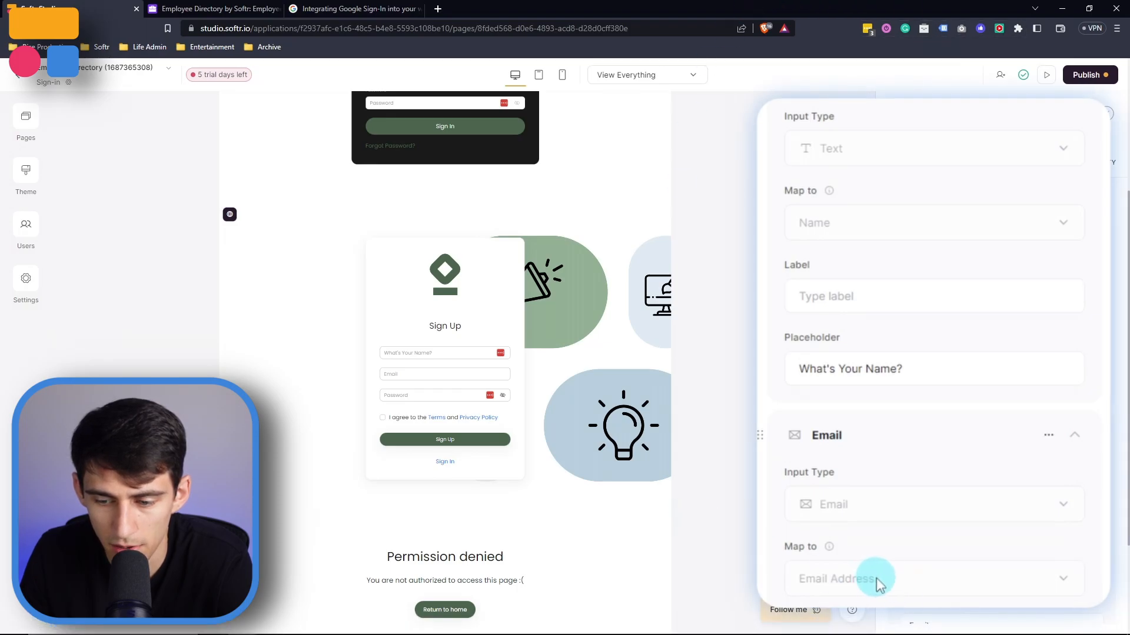
{"action": "scroll", "coordinate": [876, 579], "scroll_direction": "down", "scroll_amount": 1}
{"action": "scroll", "coordinate": [865, 605], "scroll_direction": "down", "scroll_amount": 4}
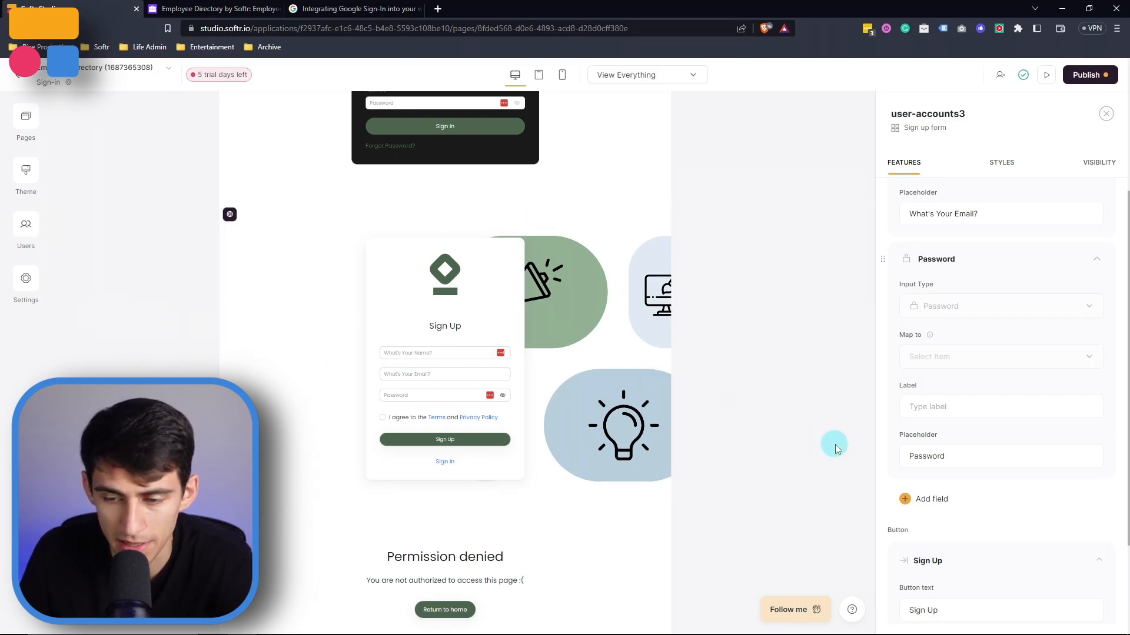
Step: Review the Password field and Sign Up button settings, and try switching Show Terms & Conditions (GDPR) off and on again
{"action": "scroll", "coordinate": [837, 449], "scroll_direction": "down", "scroll_amount": 1}
{"action": "scroll", "coordinate": [901, 422], "scroll_direction": "down", "scroll_amount": 2}
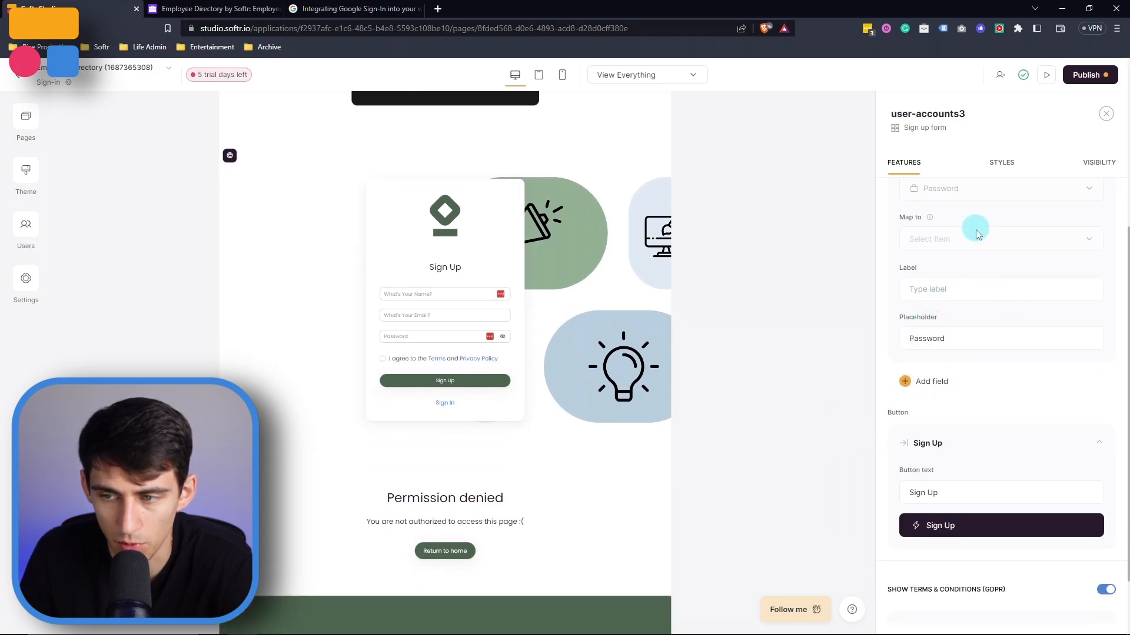
{"action": "scroll", "coordinate": [980, 268], "scroll_direction": "up", "scroll_amount": 1}
{"action": "scroll", "coordinate": [994, 342], "scroll_direction": "down", "scroll_amount": 3}
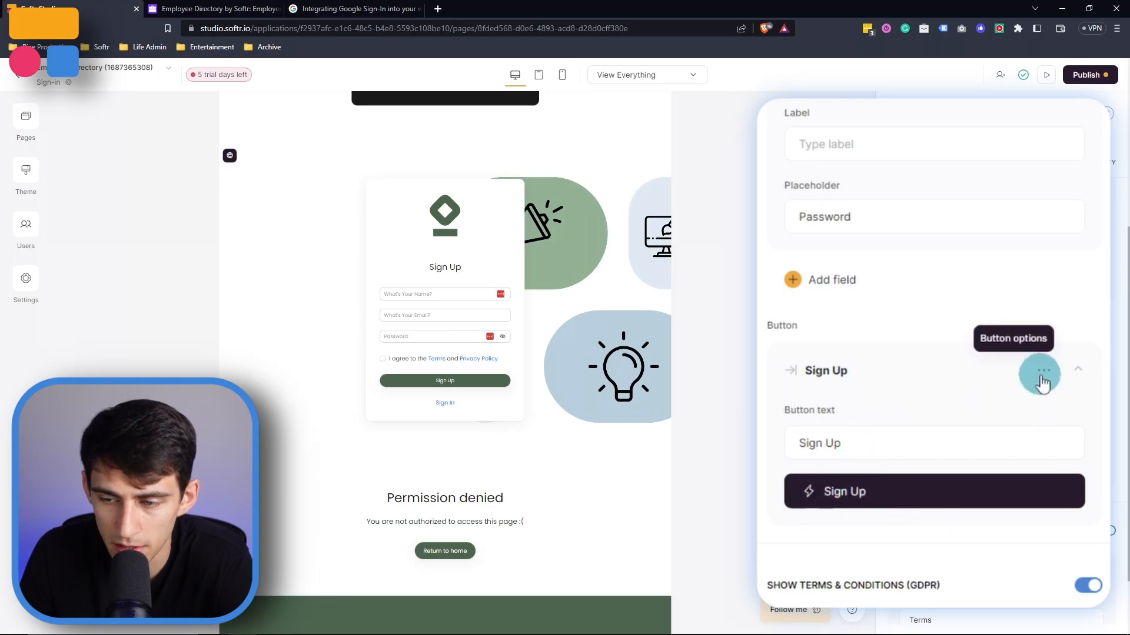
{"action": "scroll", "coordinate": [822, 321], "scroll_direction": "down", "scroll_amount": 3}
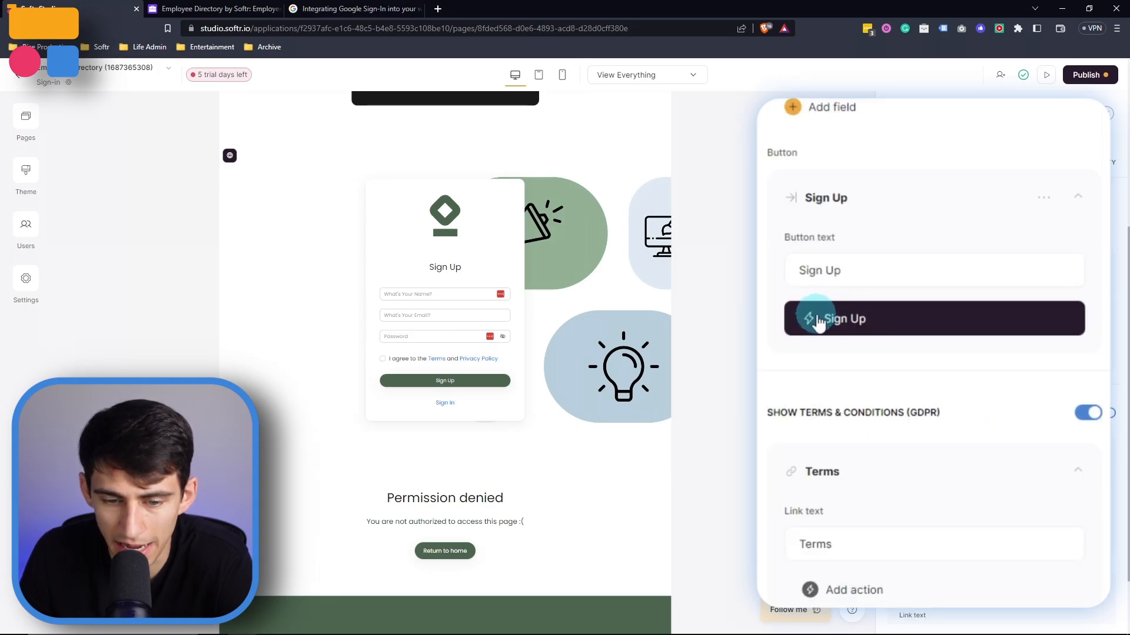
{"action": "scroll", "coordinate": [804, 393], "scroll_direction": "down", "scroll_amount": 2}
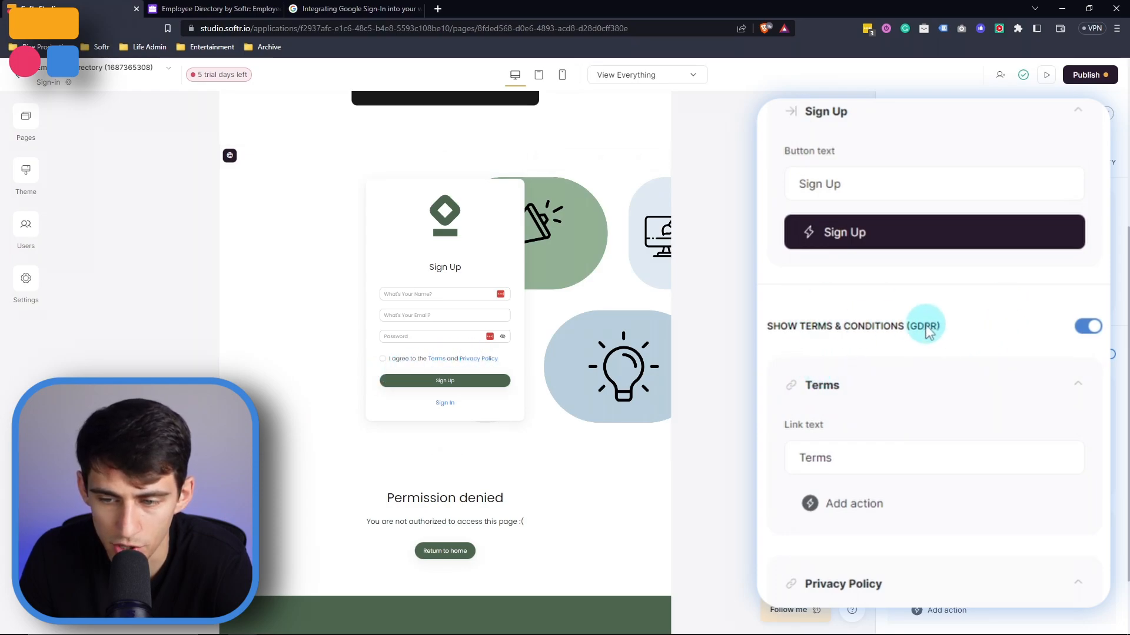
{"action": "left_click", "coordinate": [1084, 329]}
{"action": "left_click", "coordinate": [1083, 331]}
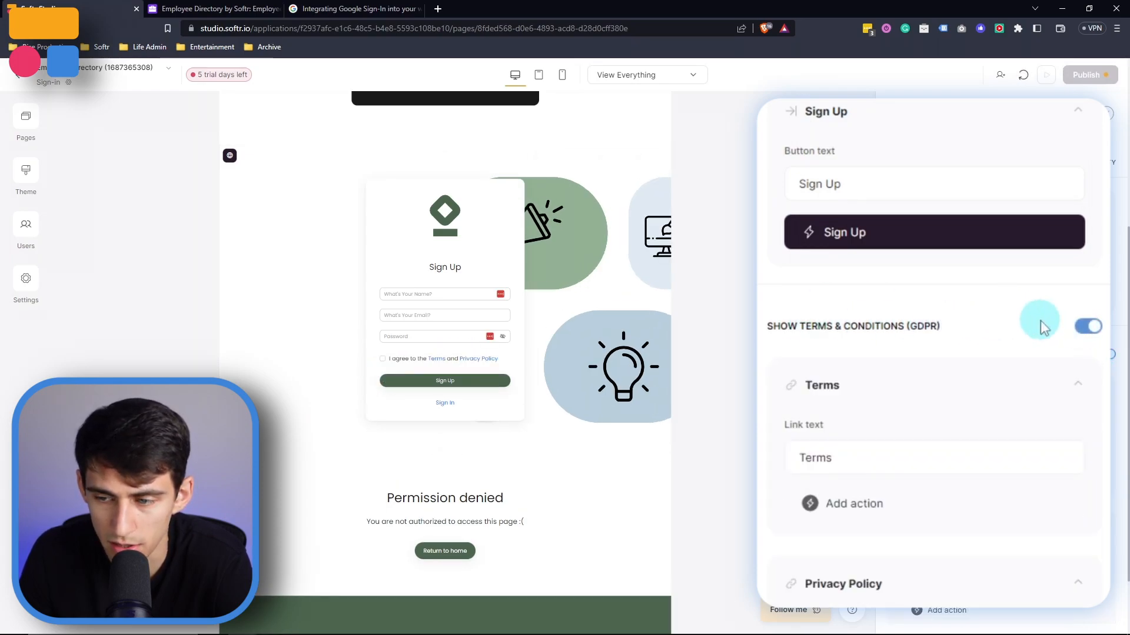
{"action": "left_click_drag", "start_coordinate": [912, 327], "coordinate": [939, 327]}
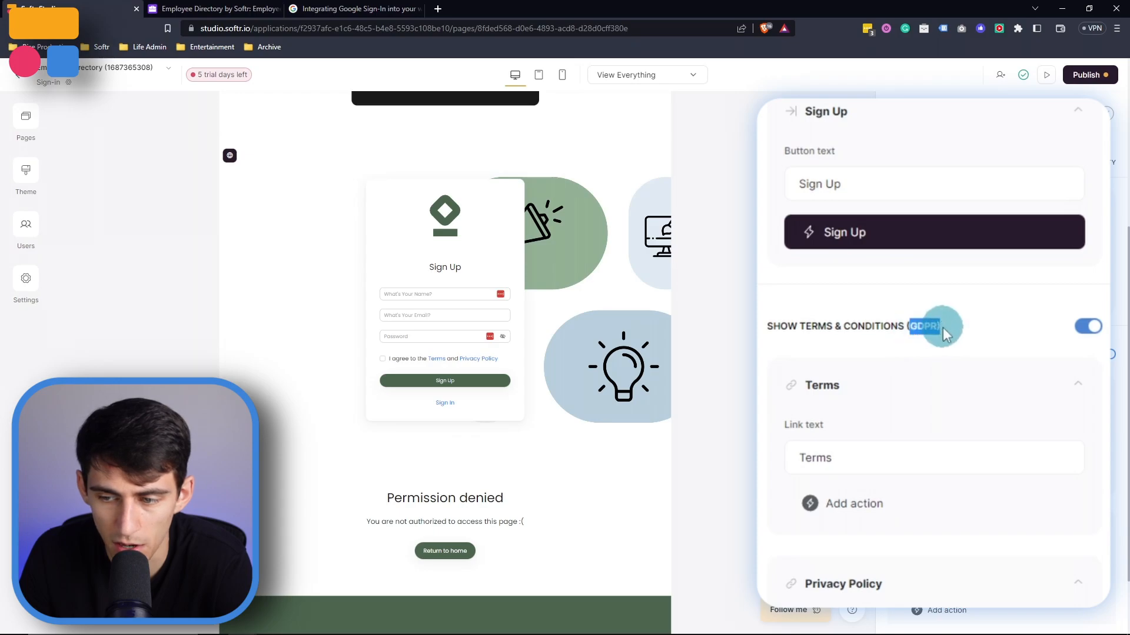
Step: Try giving the sign-up form's Terms link an Open page action, and delete that action again
{"action": "scroll", "coordinate": [895, 411], "scroll_direction": "down", "scroll_amount": 5}
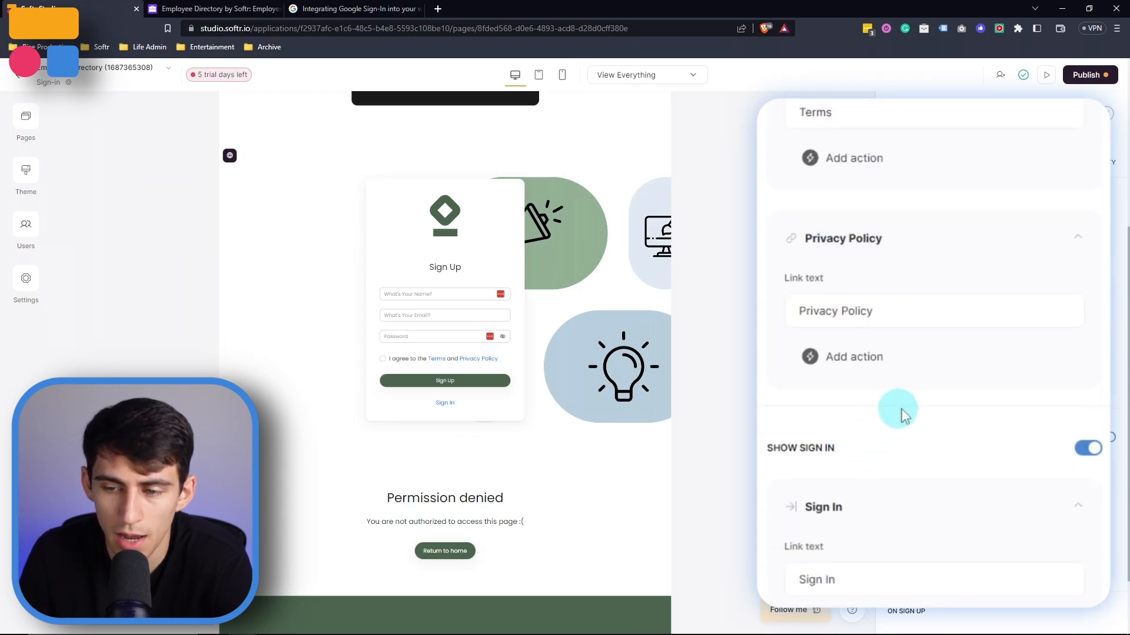
{"action": "scroll", "coordinate": [855, 335], "scroll_direction": "up", "scroll_amount": 4}
{"action": "left_click", "coordinate": [834, 433]}
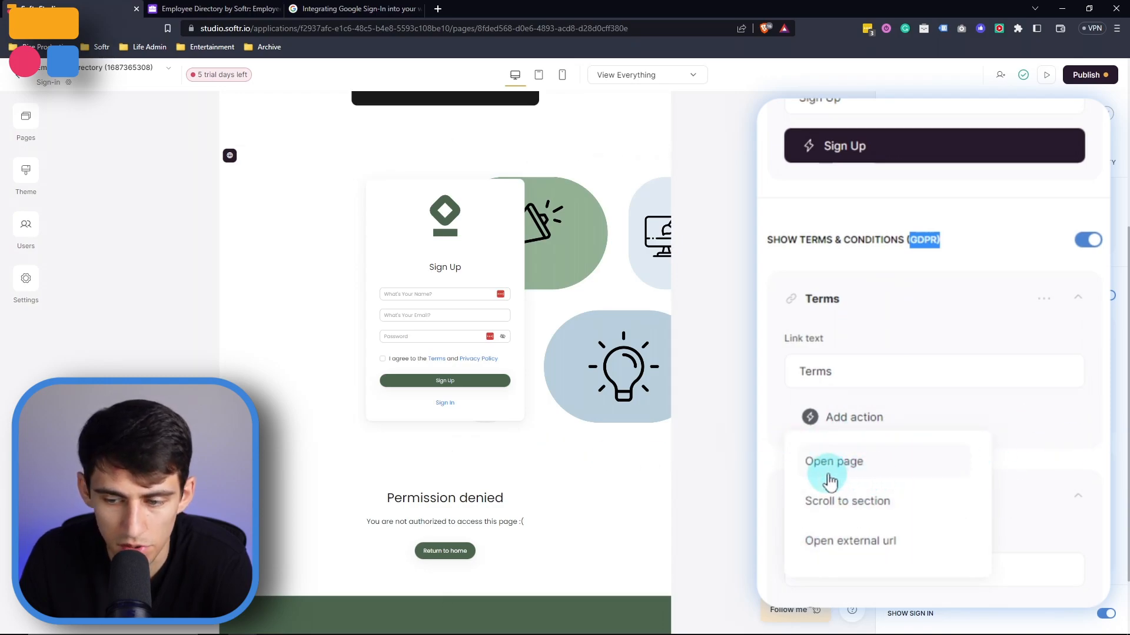
{"action": "left_click", "coordinate": [853, 465]}
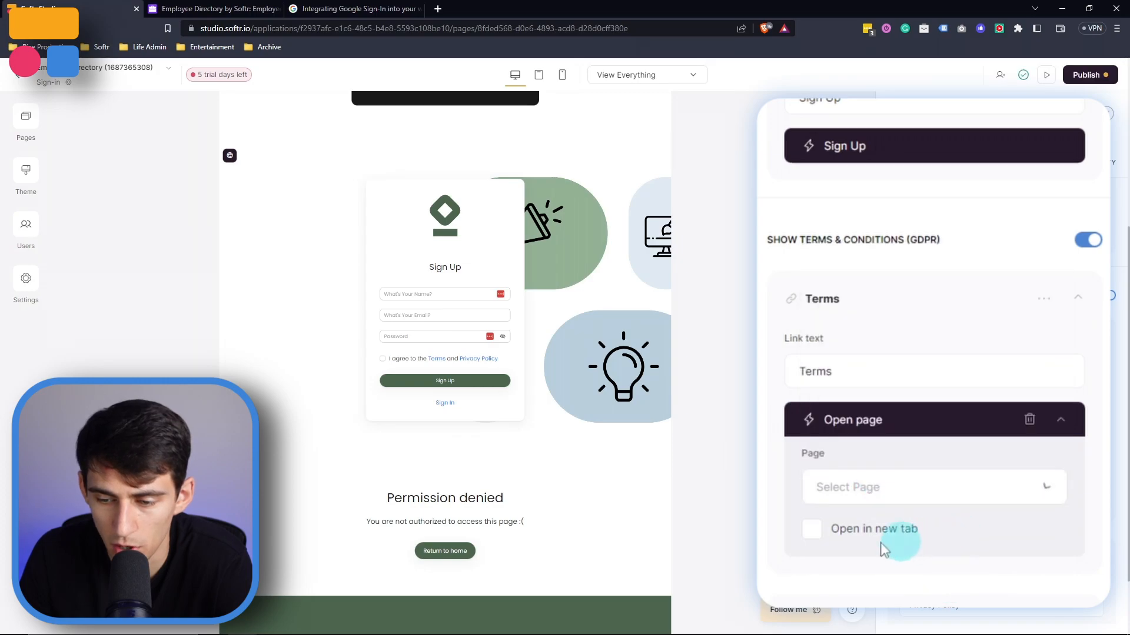
{"action": "left_click", "coordinate": [1029, 420]}
Step: Turn off the Show Sign In option so the sign-up form has no Sign In link
{"action": "scroll", "coordinate": [977, 331], "scroll_direction": "down", "scroll_amount": 7}
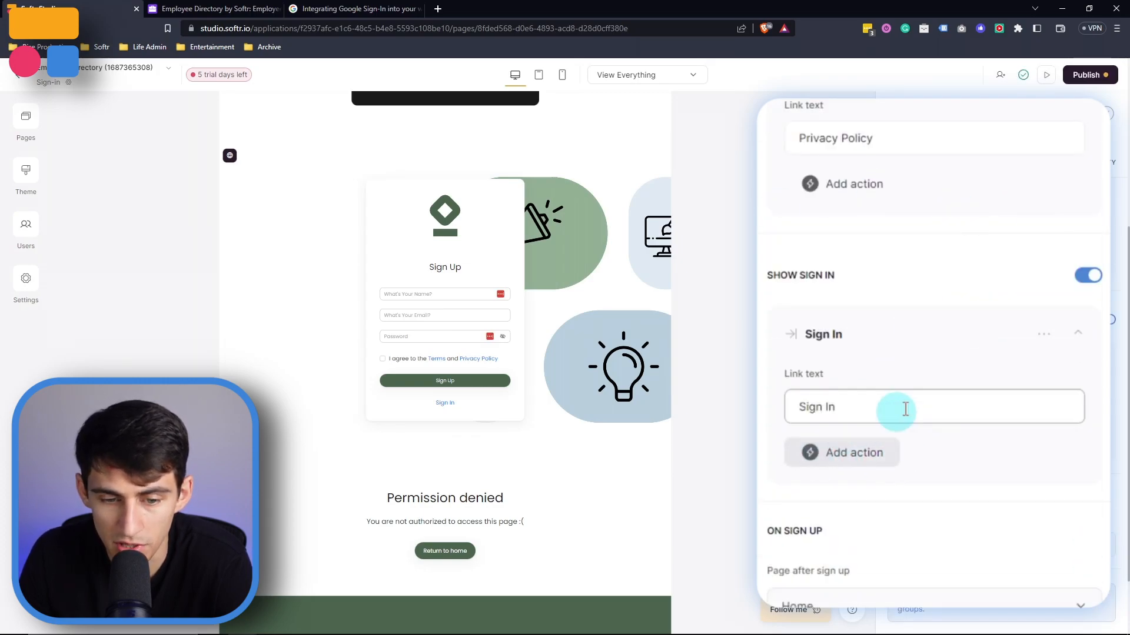
{"action": "scroll", "coordinate": [384, 259], "scroll_direction": "up", "scroll_amount": 5}
{"action": "scroll", "coordinate": [590, 336], "scroll_direction": "down", "scroll_amount": 5}
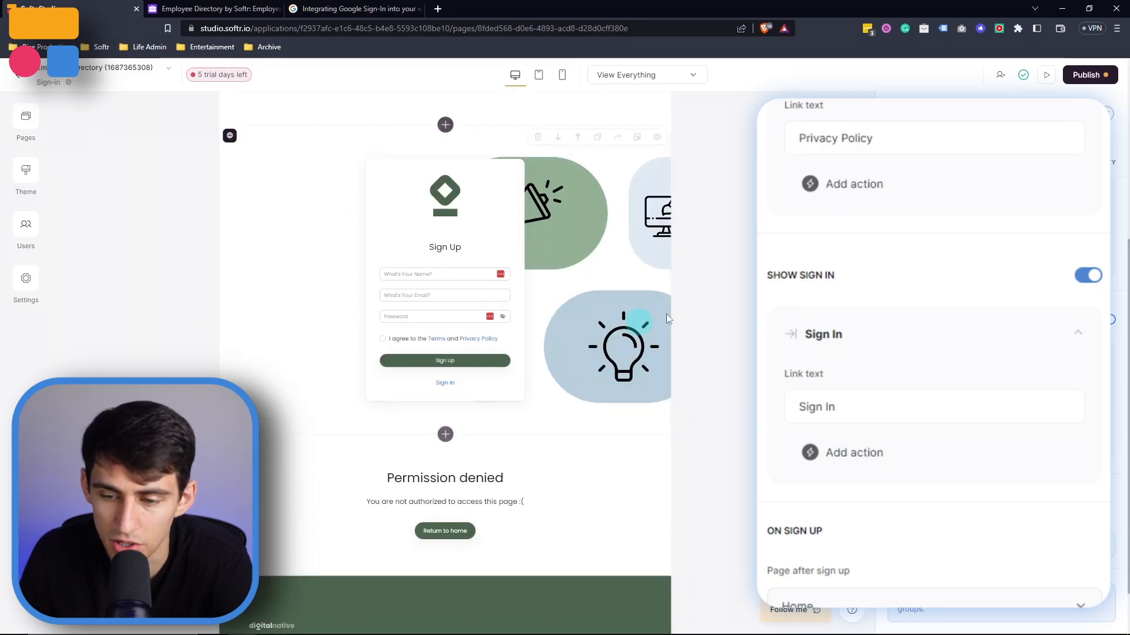
{"action": "scroll", "coordinate": [671, 290], "scroll_direction": "up", "scroll_amount": 5}
{"action": "scroll", "coordinate": [672, 291], "scroll_direction": "down", "scroll_amount": 2}
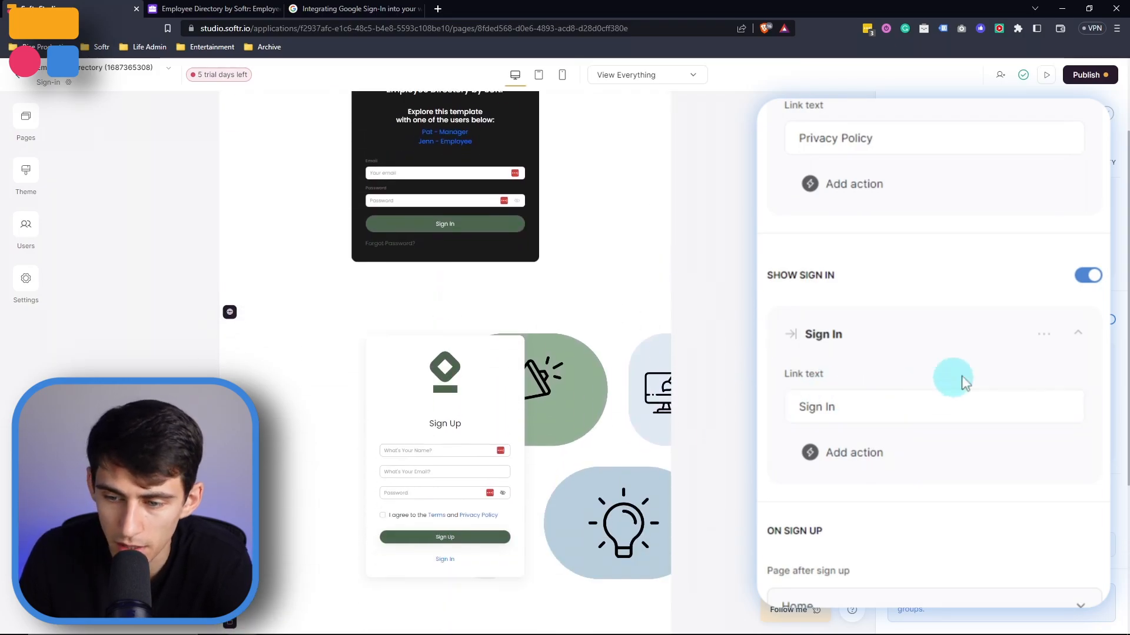
{"action": "left_click", "coordinate": [1088, 275]}
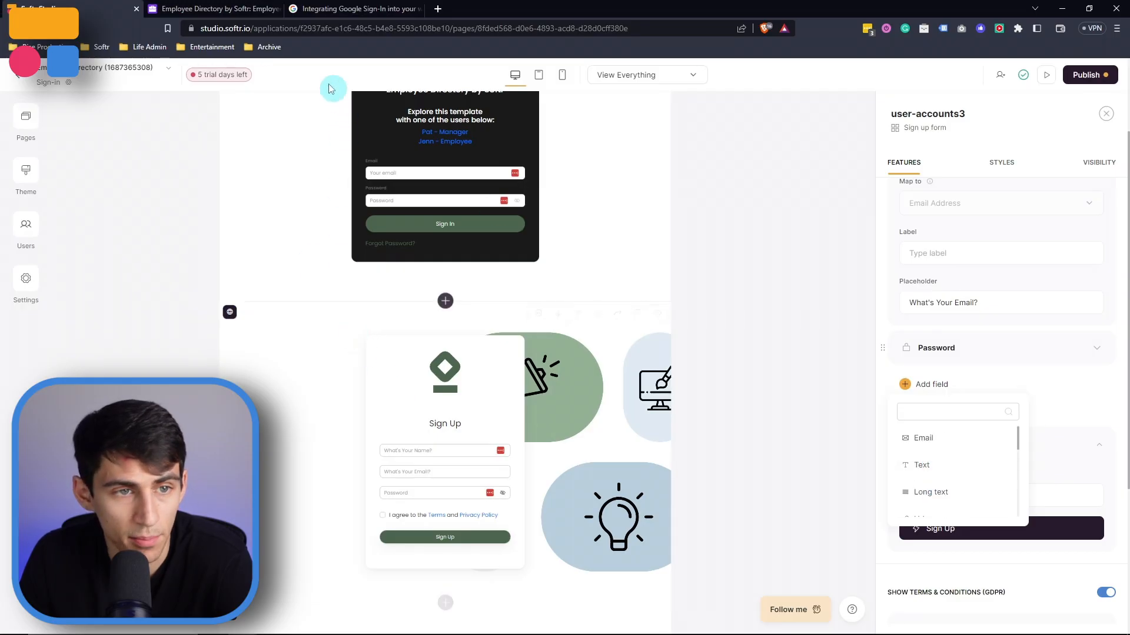
Step: Add a Text field to the sign-up form, mapped to Date of Birth, with the placeholder "When's Your Birthday?"
{"action": "left_click", "coordinate": [247, 9]}
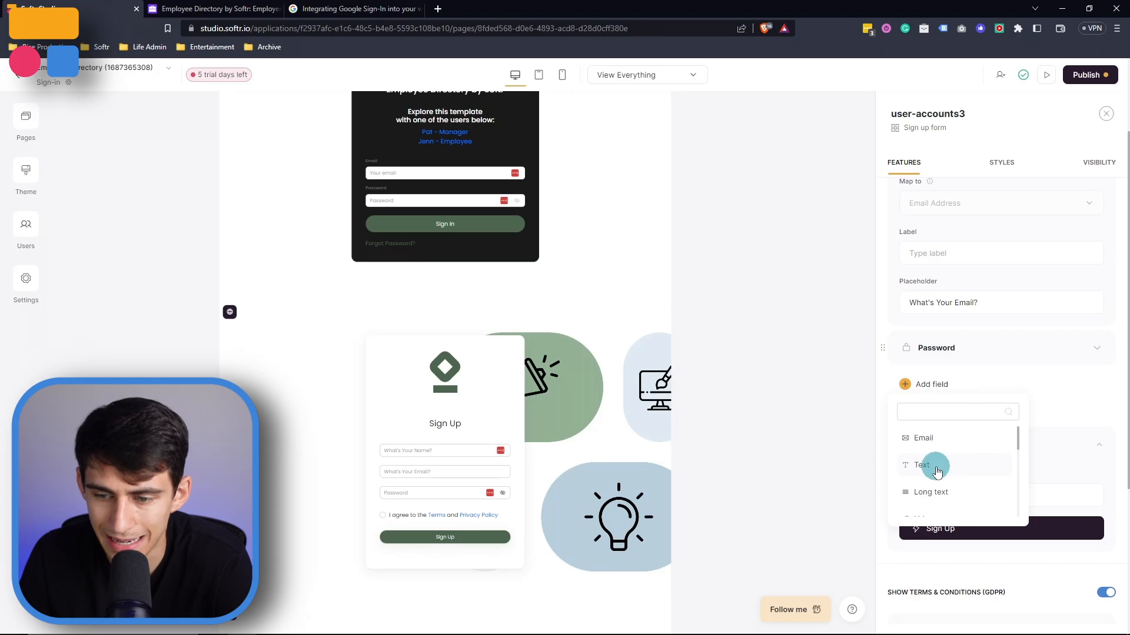
{"action": "left_click", "coordinate": [922, 466]}
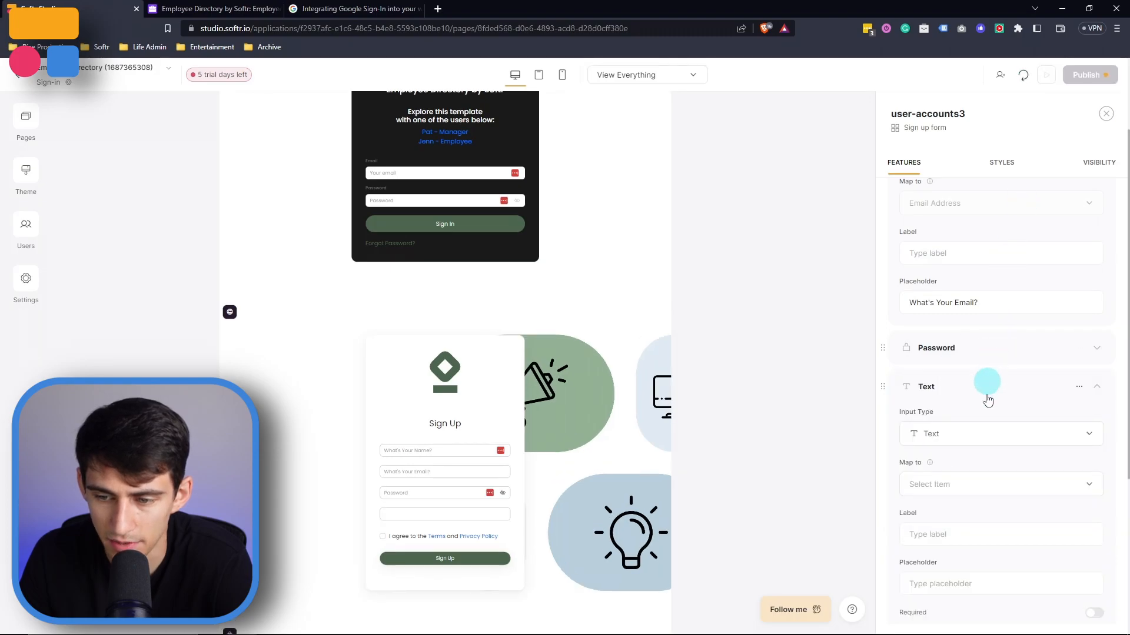
{"action": "left_click", "coordinate": [976, 477]}
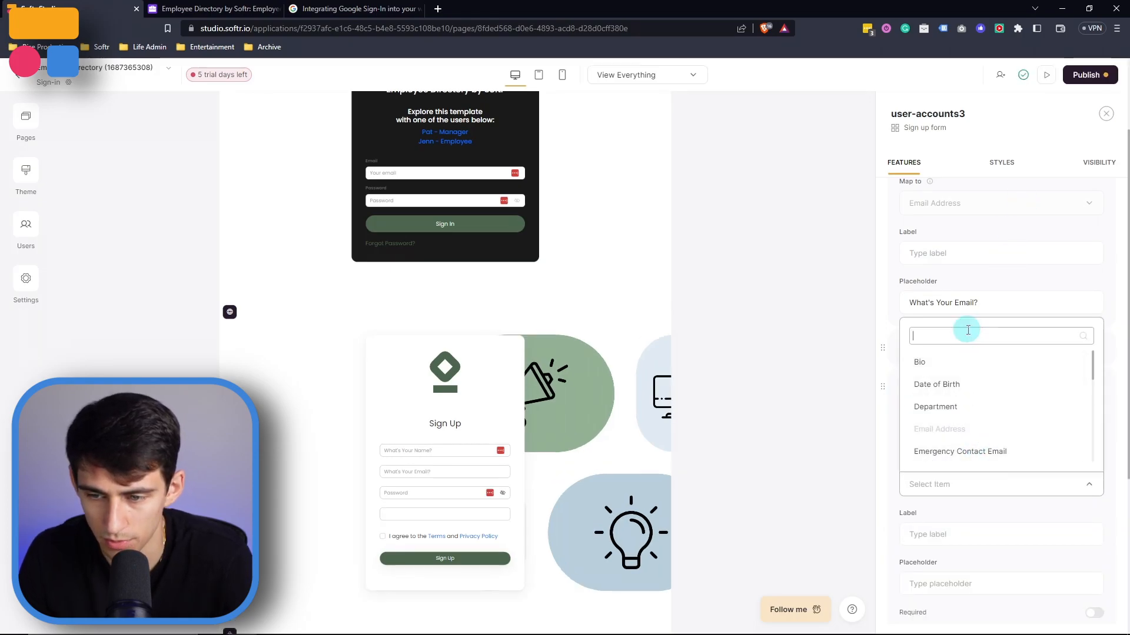
{"action": "left_click", "coordinate": [962, 384]}
{"action": "scroll", "coordinate": [965, 424], "scroll_direction": "down", "scroll_amount": 1}
{"action": "left_click", "coordinate": [966, 521]}
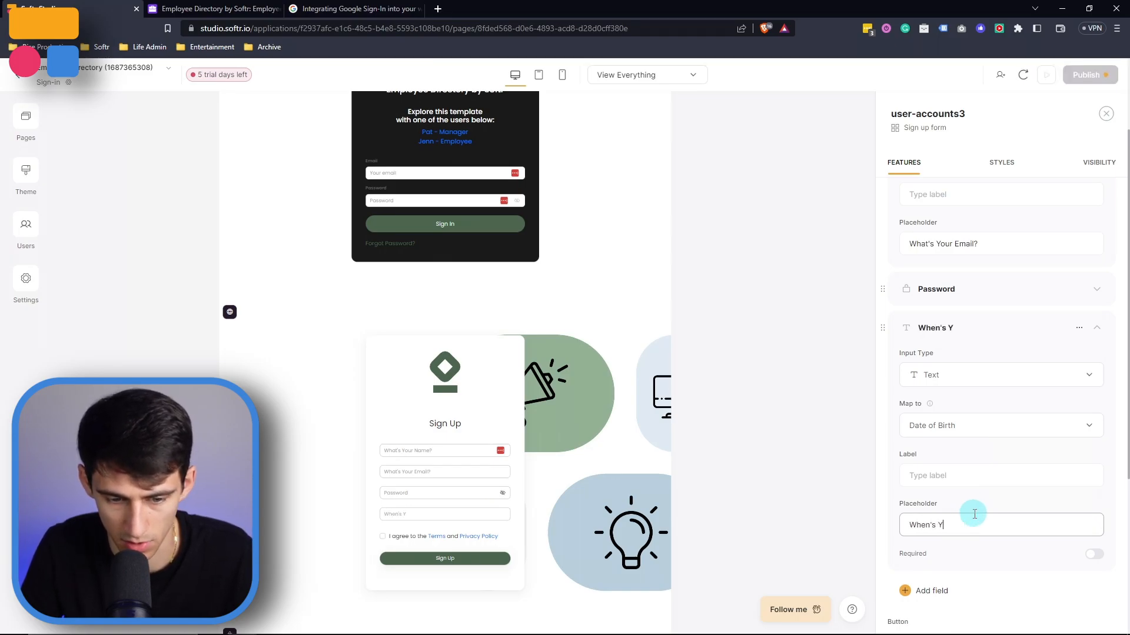
{"action": "type", "text": "When's Your Birthday?"}
{"action": "scroll", "coordinate": [977, 509], "scroll_direction": "down", "scroll_amount": 1}
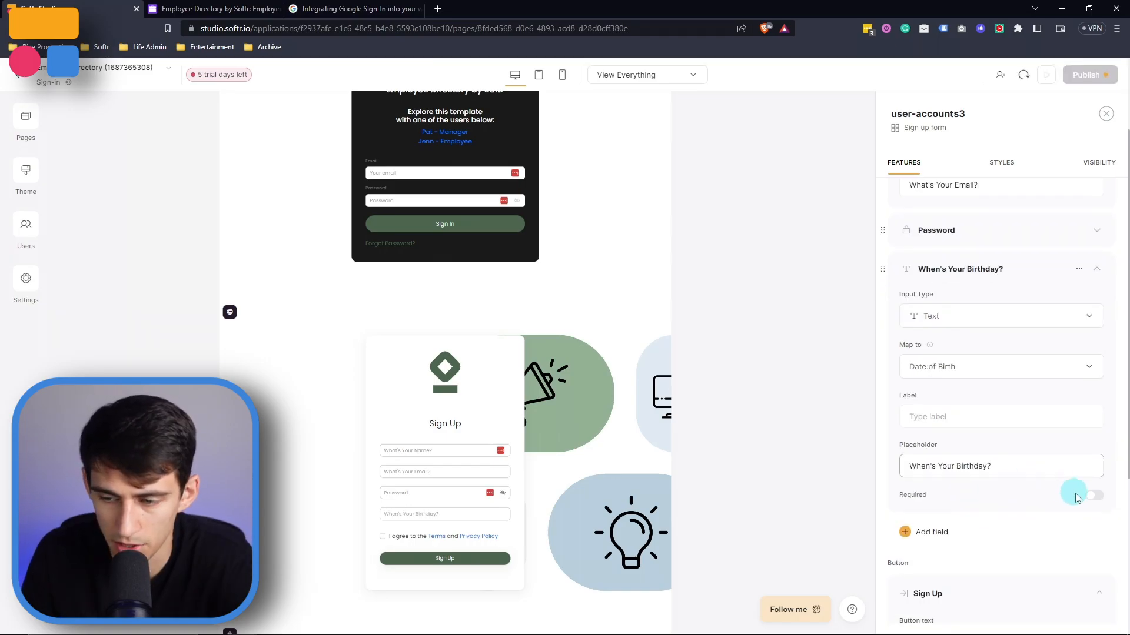
{"action": "scroll", "coordinate": [1068, 490], "scroll_direction": "down", "scroll_amount": 1}
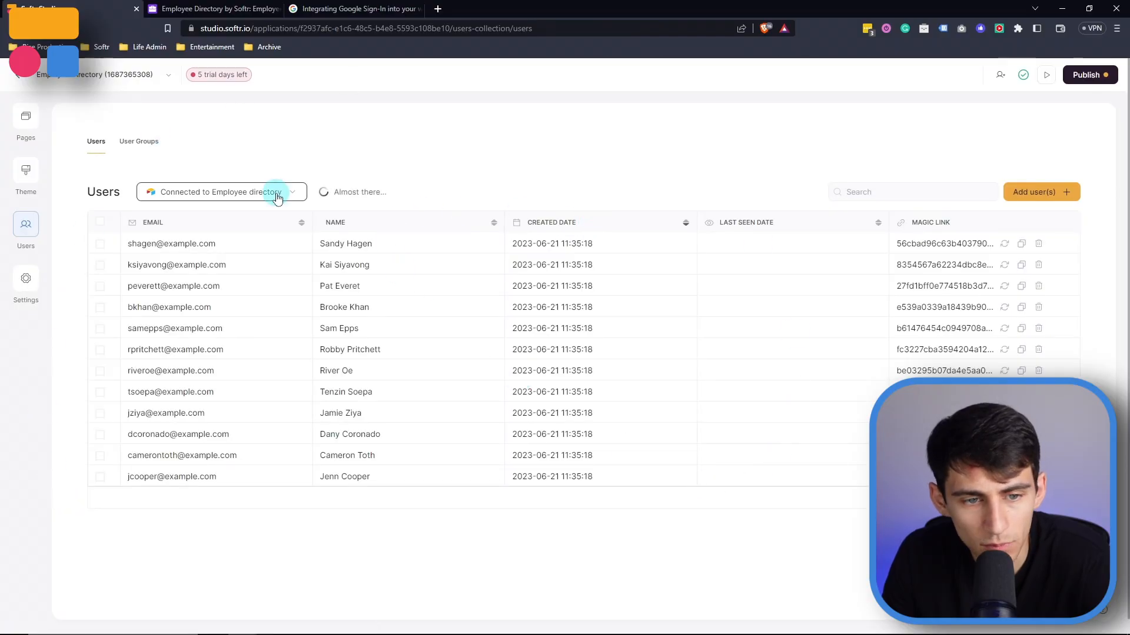
Step: Remove the app users' connection to the Employee directory data source and confirm the removal
{"action": "left_click", "coordinate": [305, 193]}
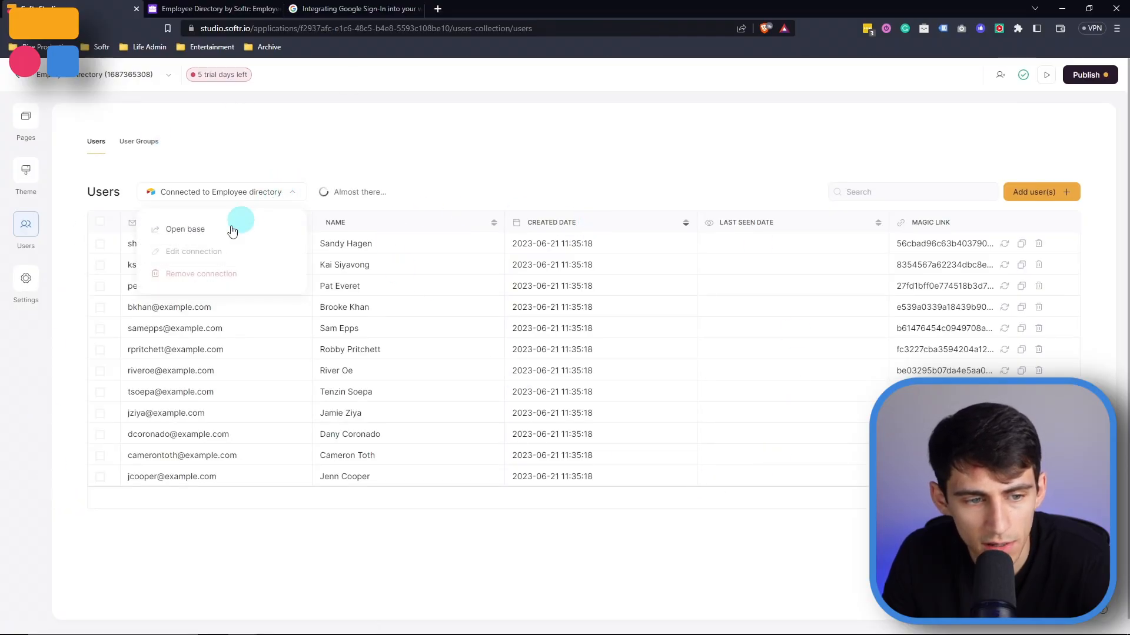
{"action": "left_click", "coordinate": [192, 277]}
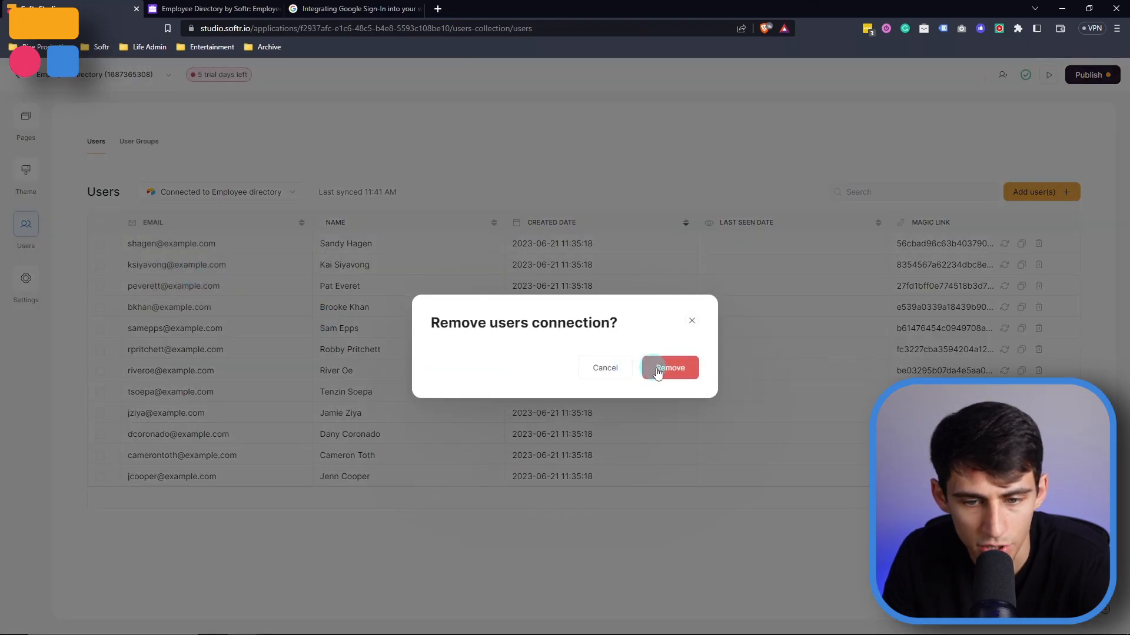
{"action": "left_click", "coordinate": [660, 371]}
{"action": "left_click", "coordinate": [177, 162]}
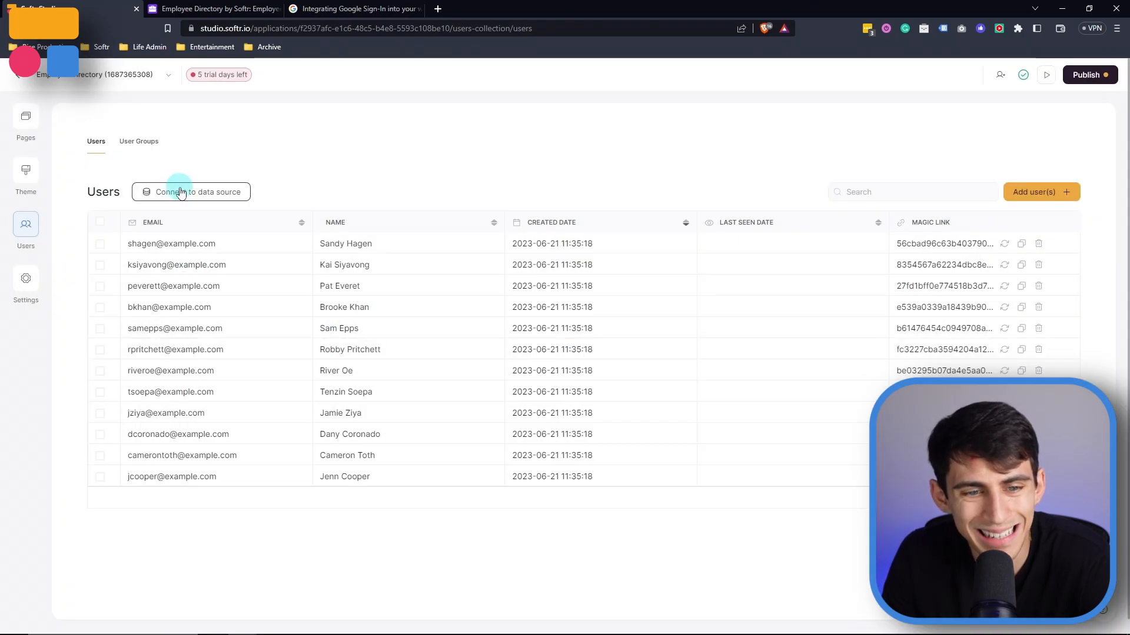
Step: Connect the users to Airtable, choosing the Employee Directory by Softr base and its Employee directory table
{"action": "left_click", "coordinate": [181, 194]}
{"action": "left_click", "coordinate": [184, 273]}
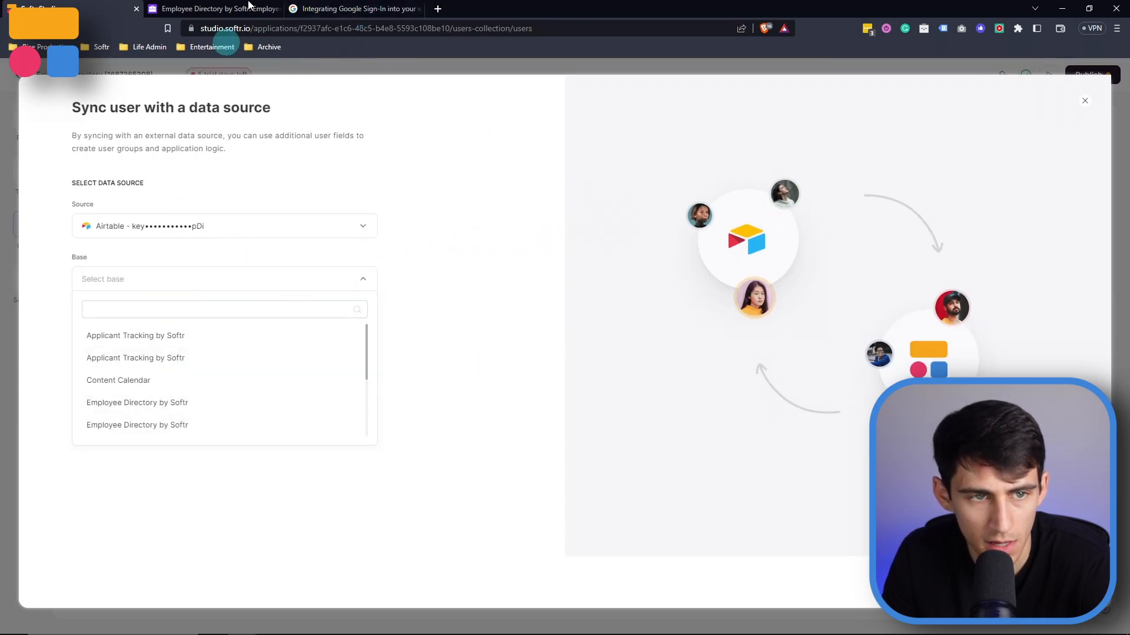
{"action": "left_click", "coordinate": [177, 402]}
{"action": "left_click", "coordinate": [205, 340]}
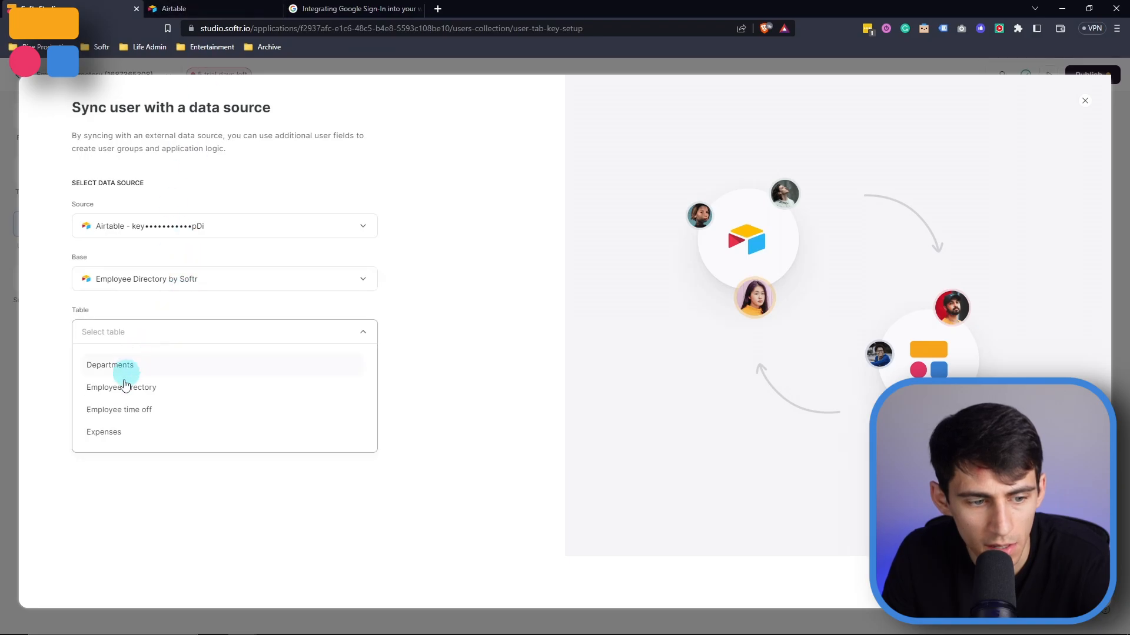
{"action": "left_click", "coordinate": [183, 9]}
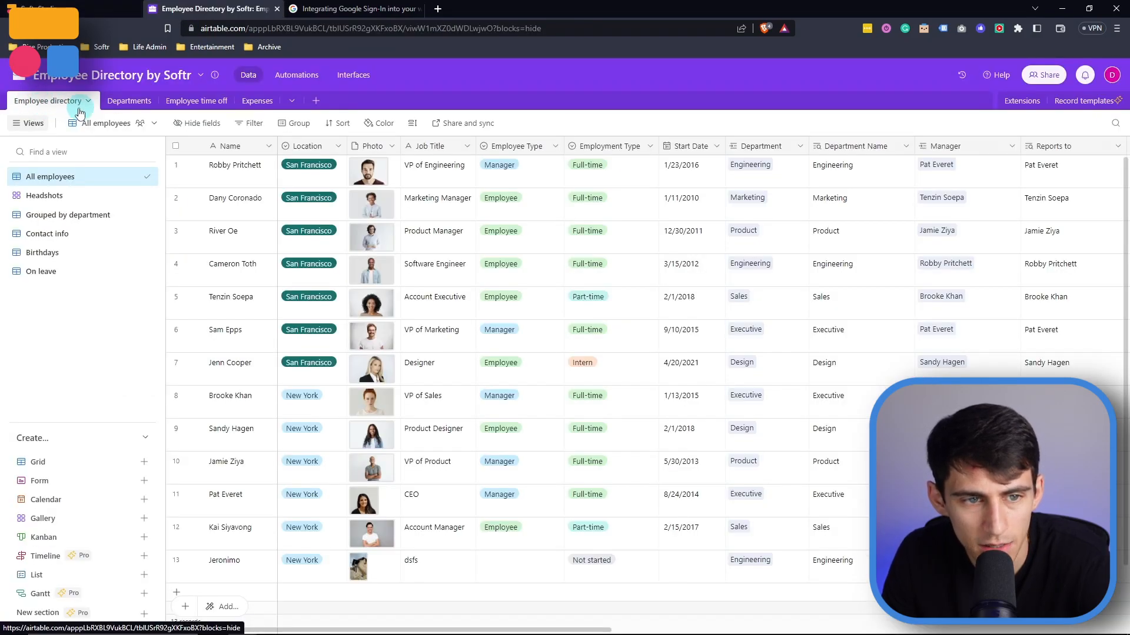
{"action": "left_click", "coordinate": [77, 9]}
{"action": "left_click", "coordinate": [108, 383]}
Step: Map the required Email user field to the table's Email Address field
{"action": "left_click", "coordinate": [171, 419]}
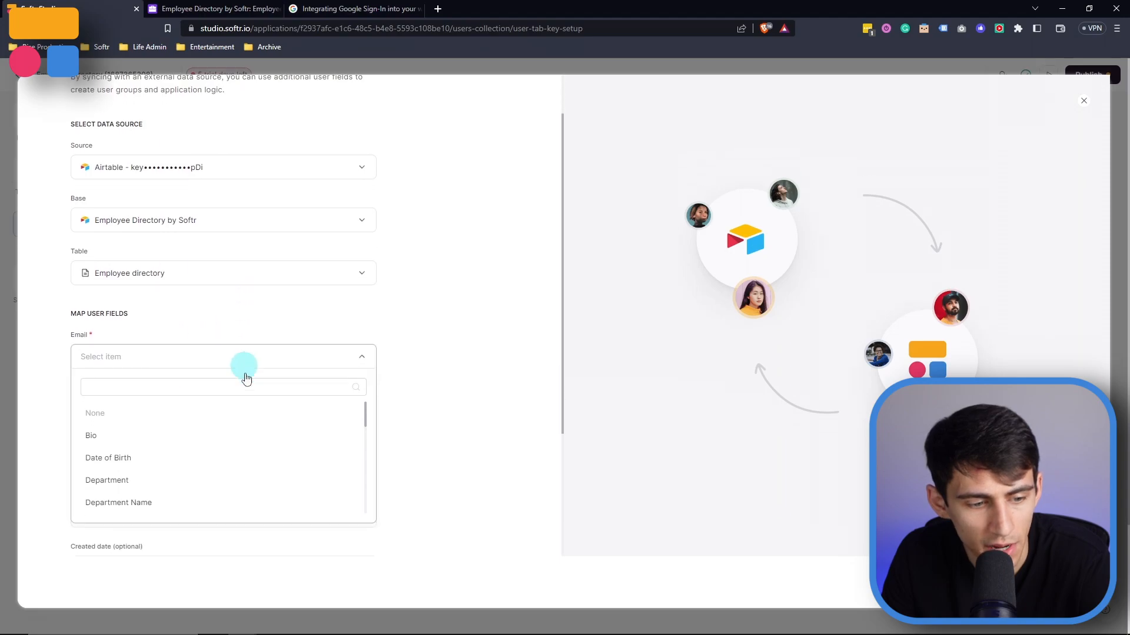
{"action": "scroll", "coordinate": [227, 470], "scroll_direction": "down", "scroll_amount": 3}
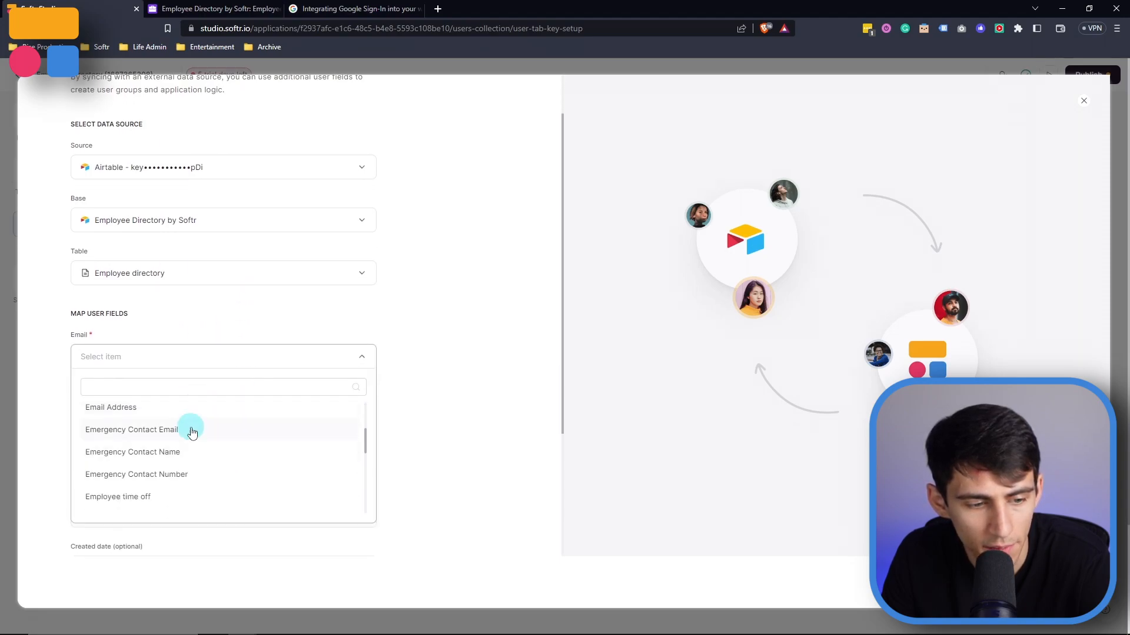
{"action": "scroll", "coordinate": [192, 433], "scroll_direction": "up", "scroll_amount": 3}
{"action": "left_click", "coordinate": [116, 525]}
{"action": "scroll", "coordinate": [171, 364], "scroll_direction": "down", "scroll_amount": 1}
Step: Map the optional Name user field to the table's Name field, searching the field choices for "name"
{"action": "left_click", "coordinate": [164, 409]}
{"action": "scroll", "coordinate": [171, 383], "scroll_direction": "down", "scroll_amount": 1}
{"action": "scroll", "coordinate": [146, 449], "scroll_direction": "down", "scroll_amount": 3}
{"action": "scroll", "coordinate": [141, 461], "scroll_direction": "down", "scroll_amount": 1}
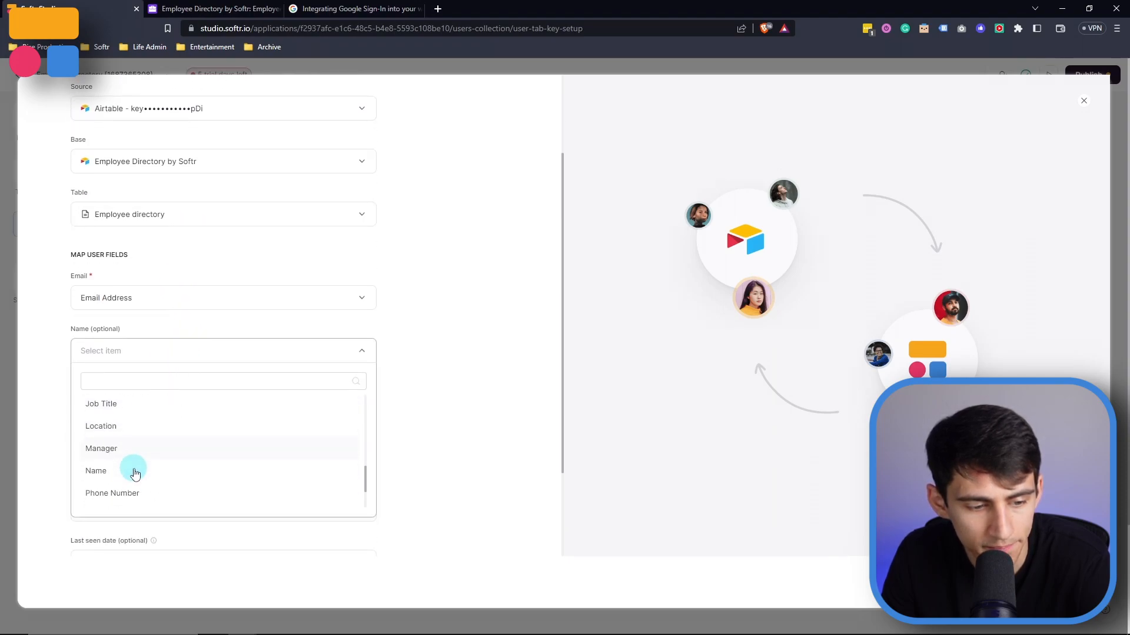
{"action": "left_click", "coordinate": [142, 379]}
{"action": "type", "text": "full"}
{"action": "key", "text": "BackSpace"}
{"action": "key", "text": "BackSpace"}
{"action": "key", "text": "BackSpace"}
{"action": "key", "text": "BackSpace"}
{"action": "type", "text": "name"}
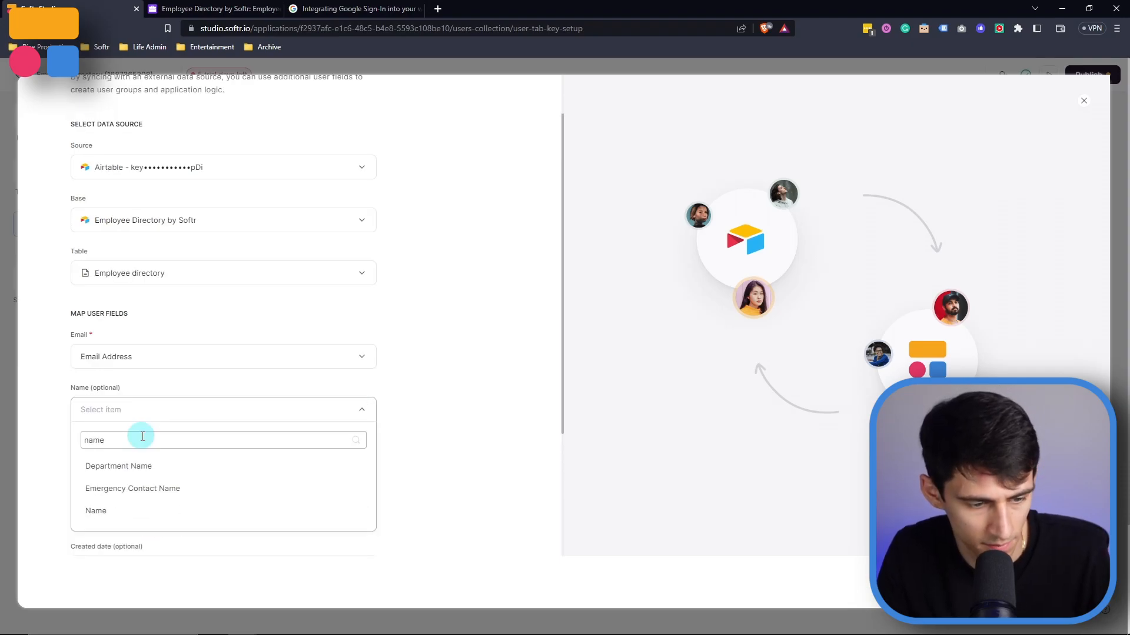
{"action": "left_click", "coordinate": [146, 510]}
Step: Map the optional Avatar user field to Photo and open the field choices for Magic link
{"action": "left_click", "coordinate": [253, 399]}
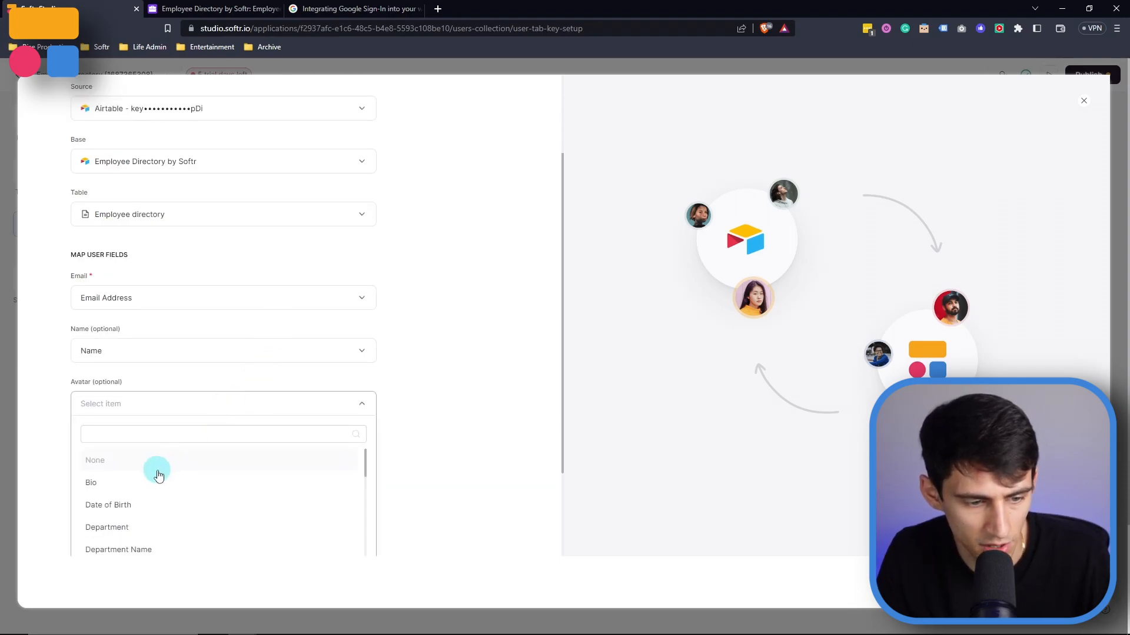
{"action": "type", "text": "pho"}
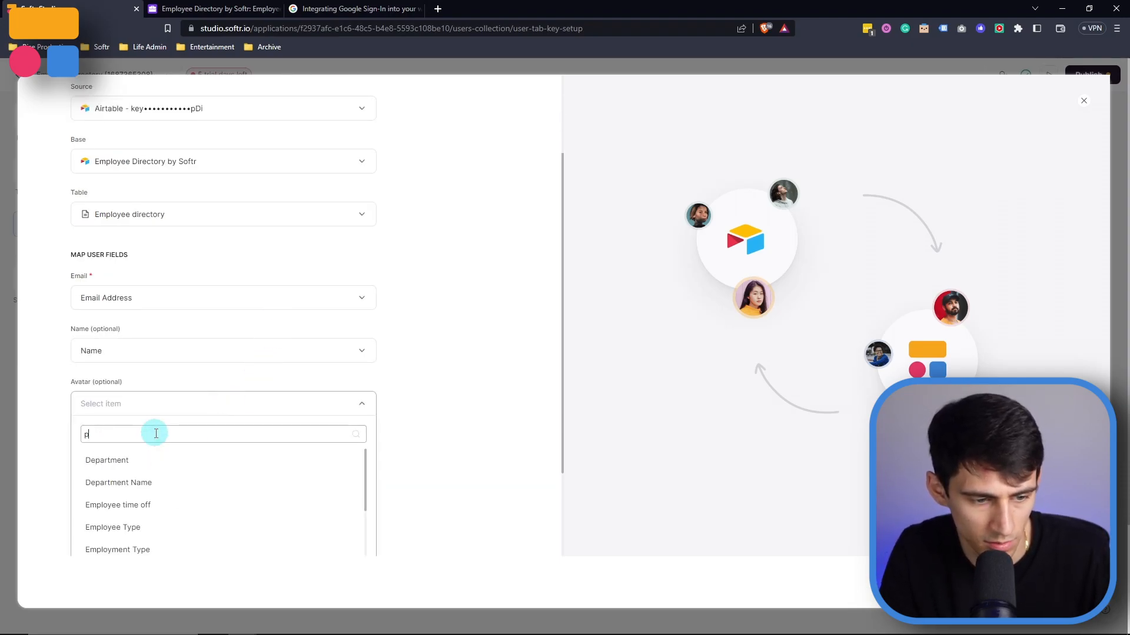
{"action": "left_click", "coordinate": [155, 489]}
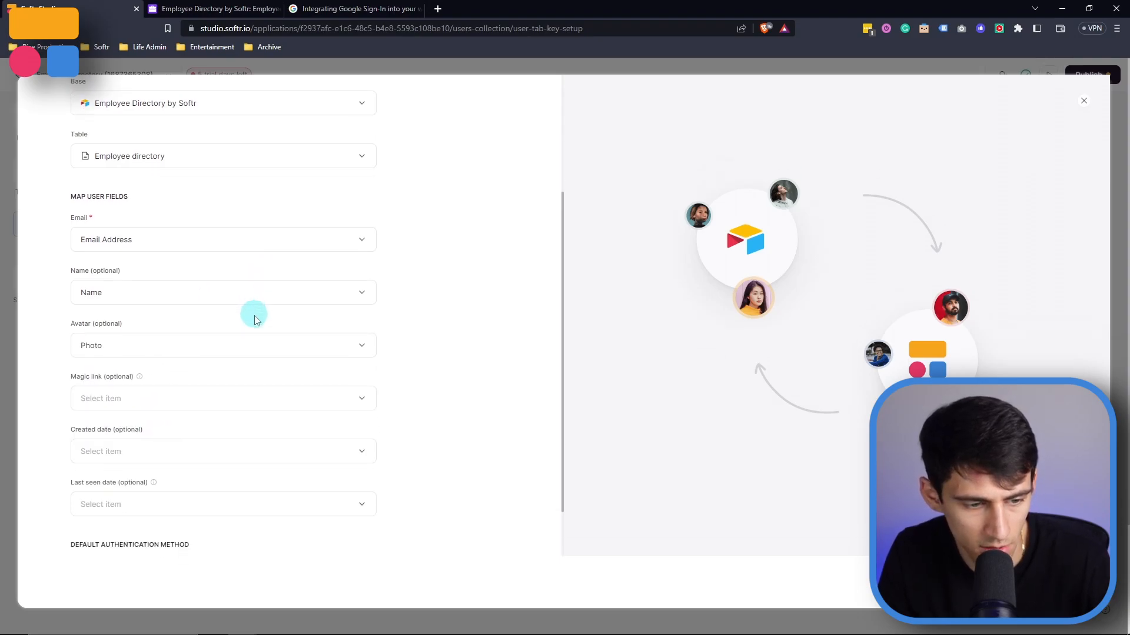
{"action": "left_click", "coordinate": [207, 396]}
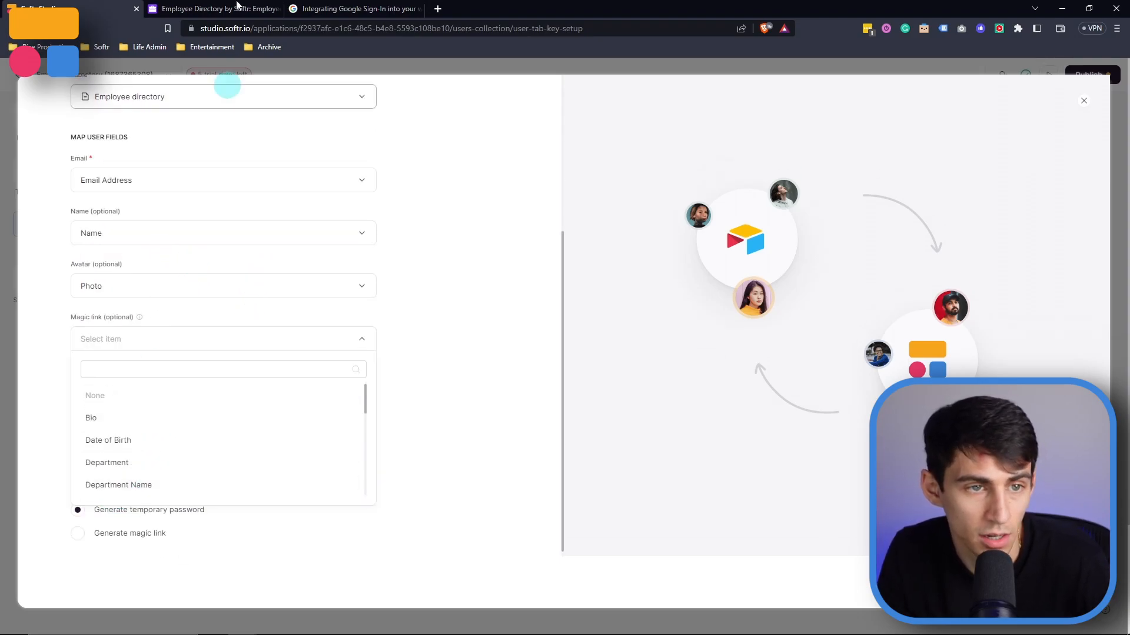